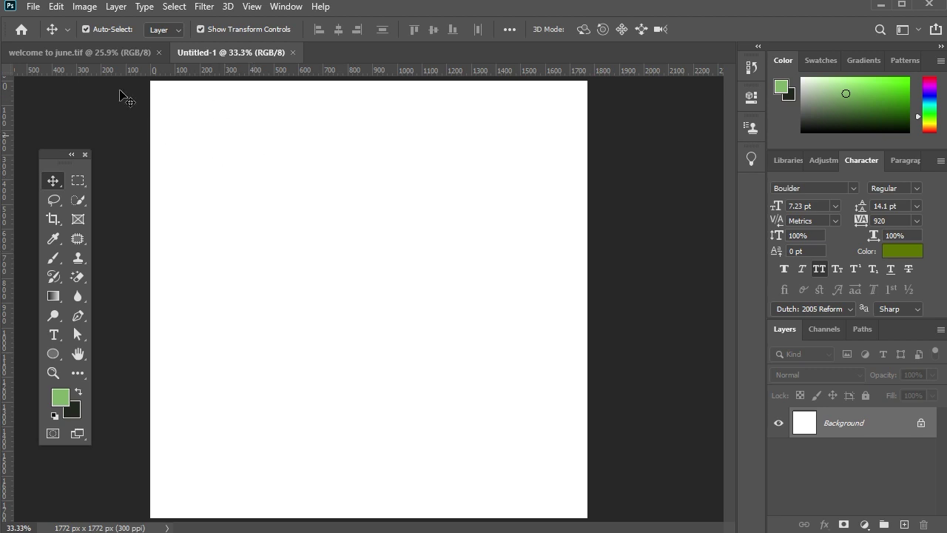
# - Review the document's width, height and resolution in the Image Size settings
pyautogui.click(86, 8)
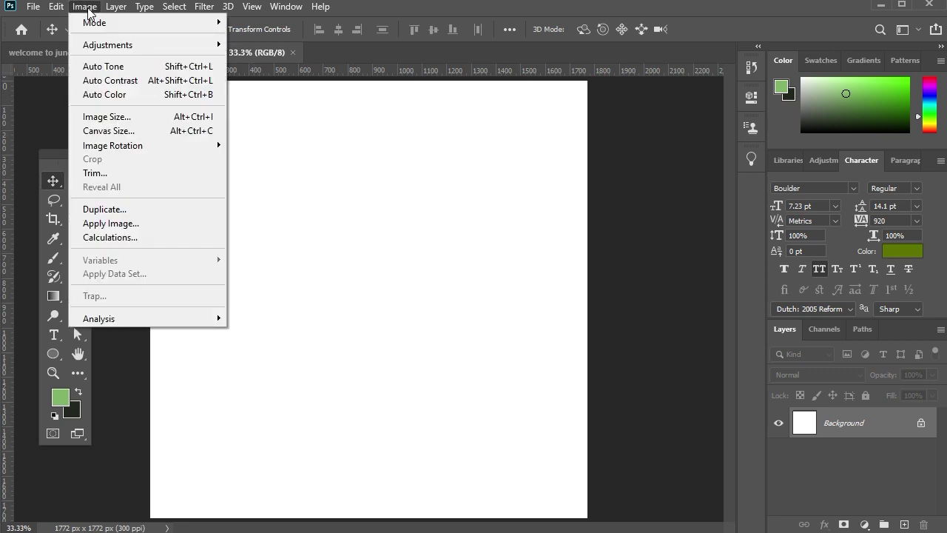
pyautogui.click(145, 120)
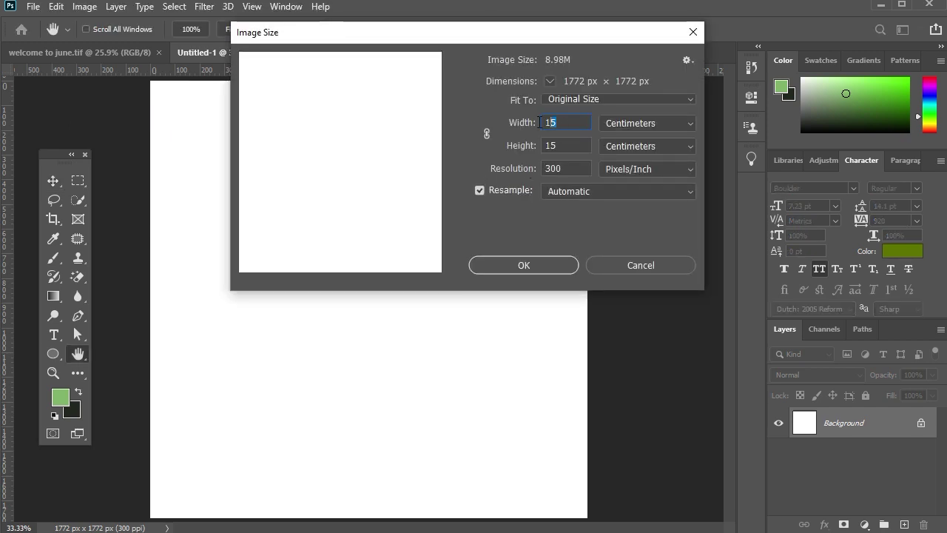
pyautogui.doubleClick(548, 145)
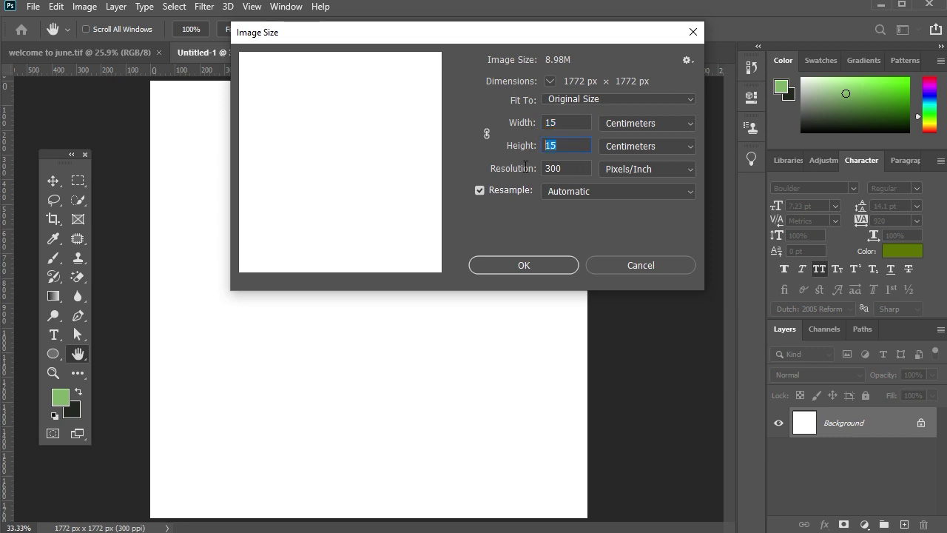
pyautogui.press('Tab')
pyautogui.click(532, 263)
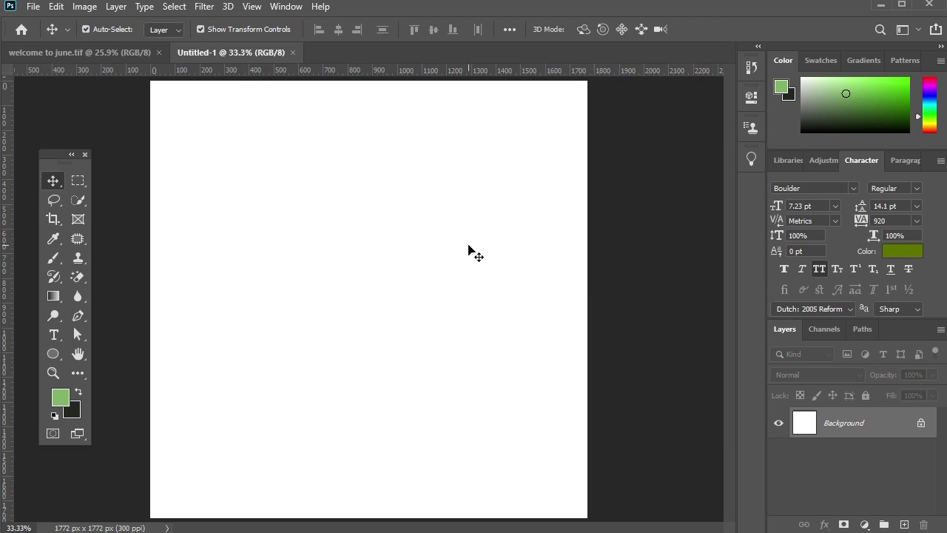
# - Move the placed geometric pattern image up to the canvas's top edge and commit its placement
pyautogui.scroll(-2, 466, 250)
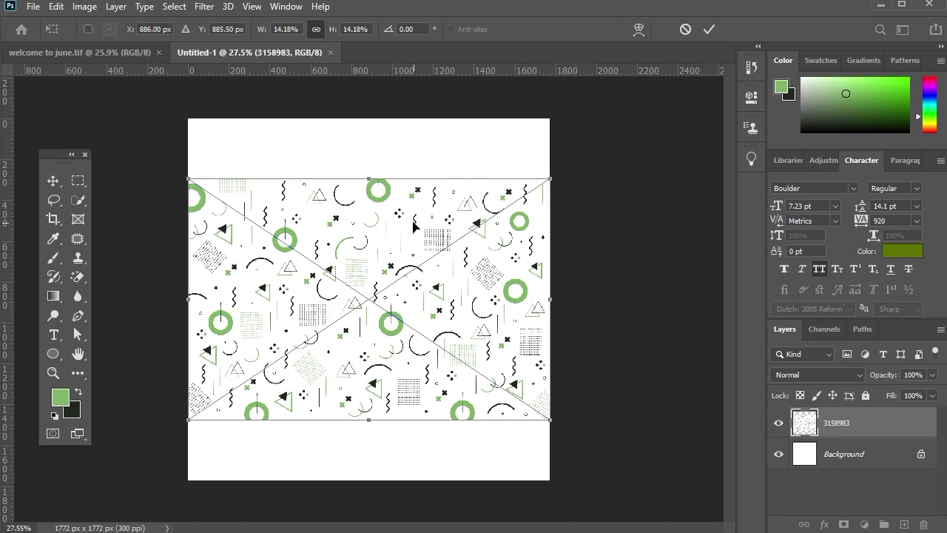
pyautogui.moveTo(403, 254); pyautogui.dragTo(404, 194)
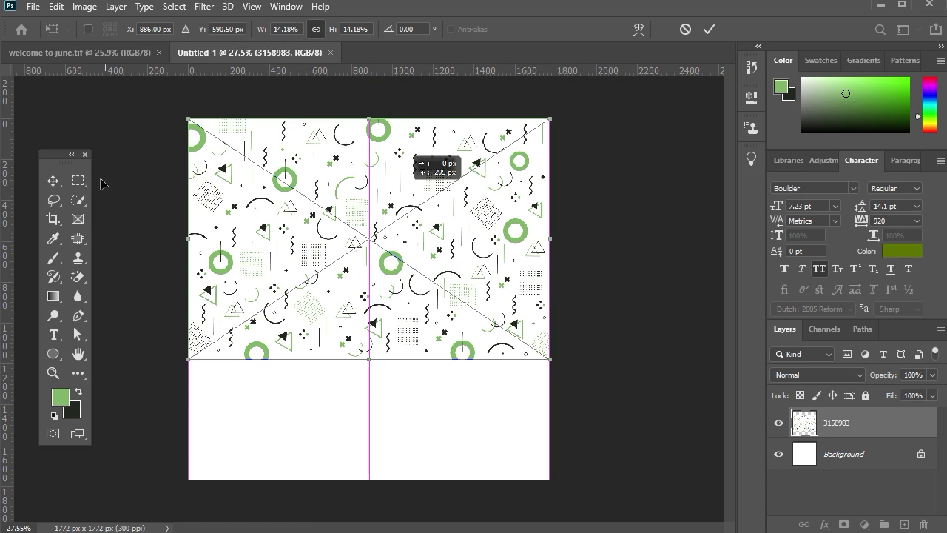
pyautogui.press('Return')
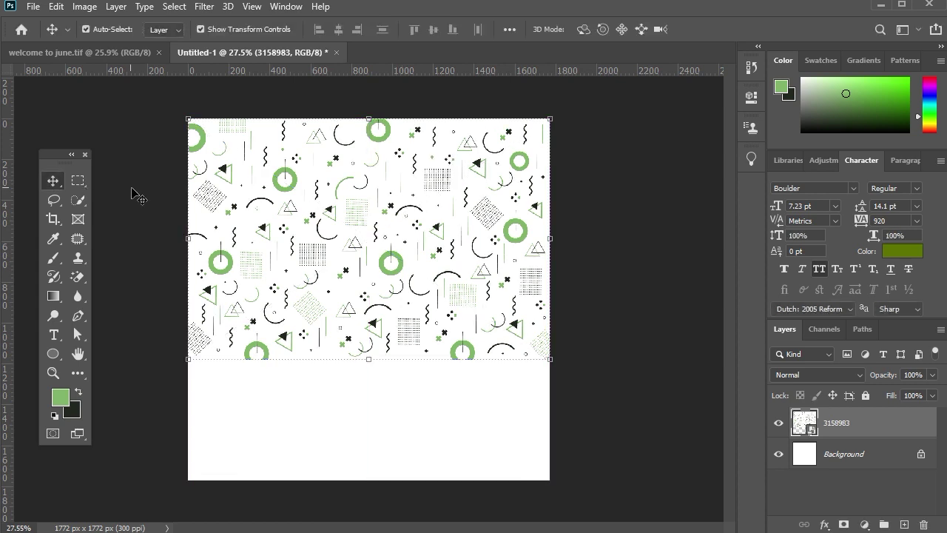
# - Duplicate the pattern layer and move the copy down to line up with the canvas's bottom edge
pyautogui.moveTo(897, 423); pyautogui.dragTo(904, 524)
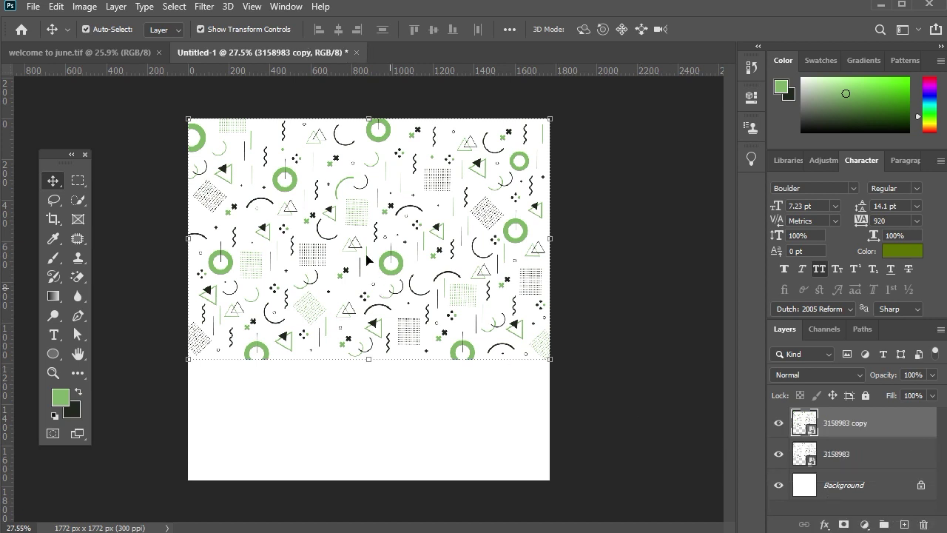
pyautogui.moveTo(367, 259); pyautogui.dragTo(370, 336)
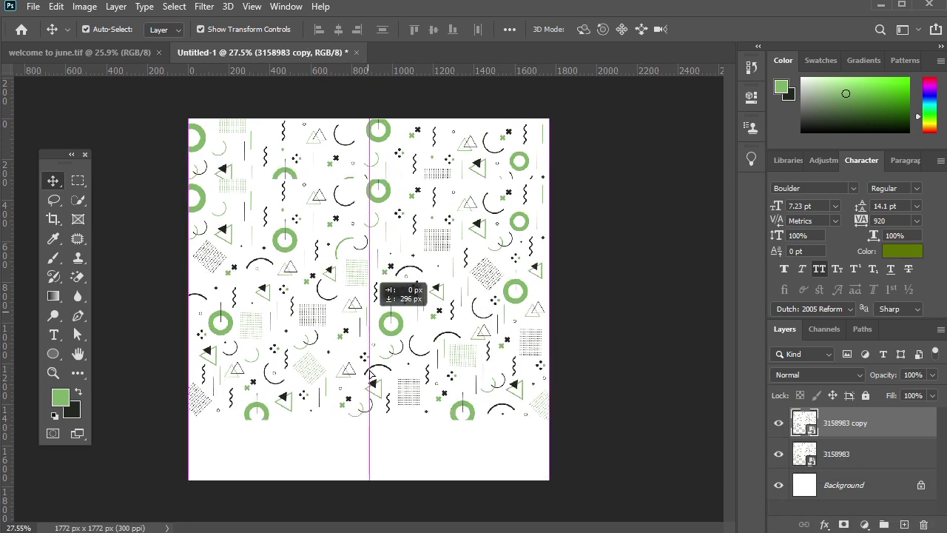
pyautogui.moveTo(370, 374); pyautogui.dragTo(372, 380)
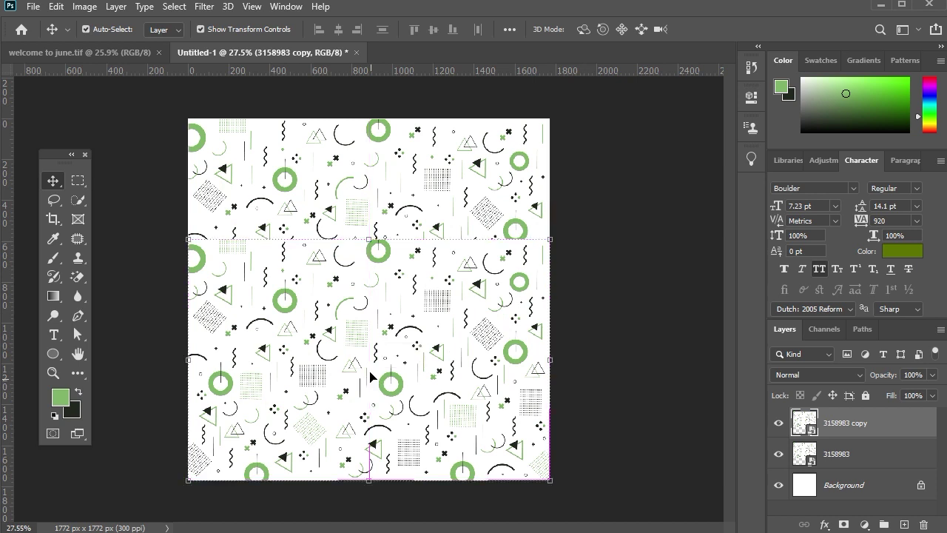
# - Add a layer mask to the pattern copy and paint black with a soft 500 px brush across its upper part to blend the overlap
pyautogui.click(845, 525)
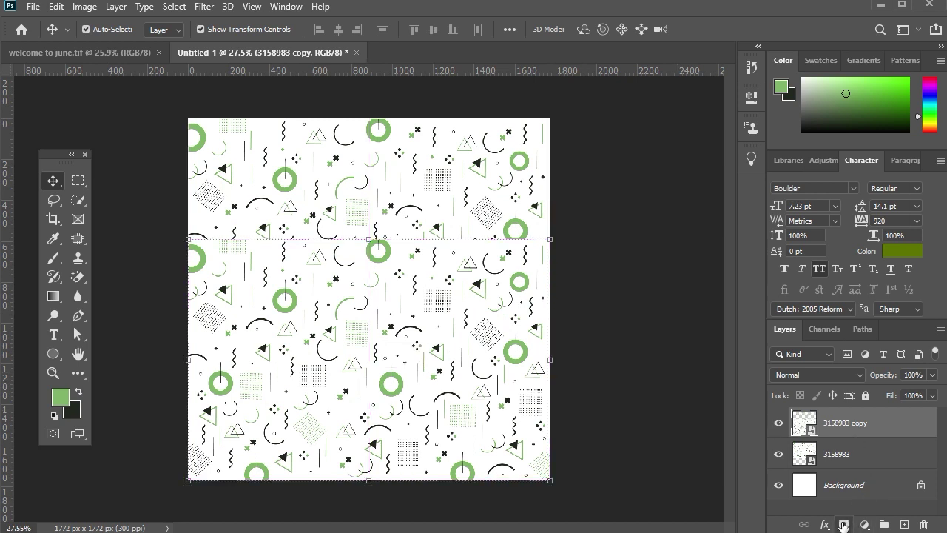
pyautogui.click(54, 259)
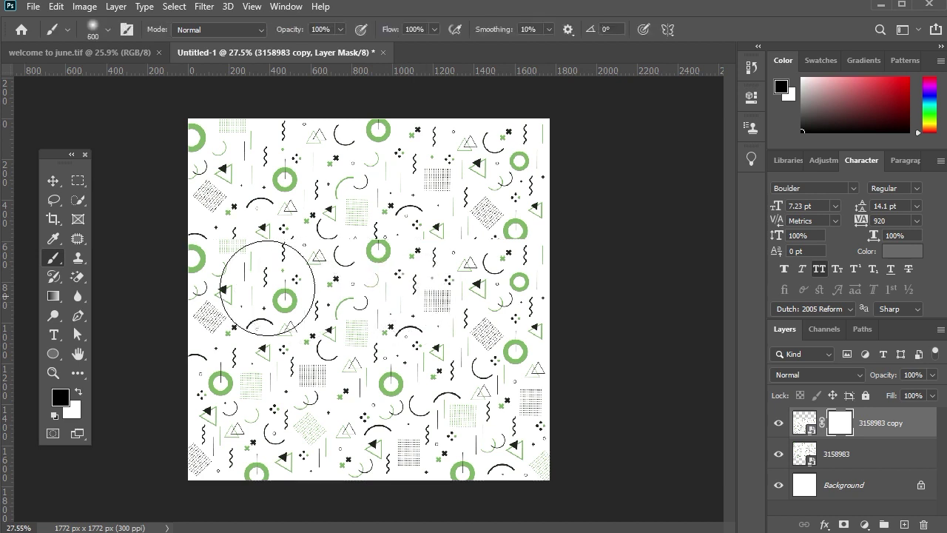
pyautogui.moveTo(198, 291)
pyautogui.mouseDown()
pyautogui.moveTo(233, 278)
pyautogui.moveTo(244, 252)
pyautogui.moveTo(323, 244)
pyautogui.moveTo(385, 245)
pyautogui.moveTo(391, 254)
pyautogui.moveTo(514, 238)
pyautogui.moveTo(544, 279)
pyautogui.moveTo(528, 270)
pyautogui.mouseUp()
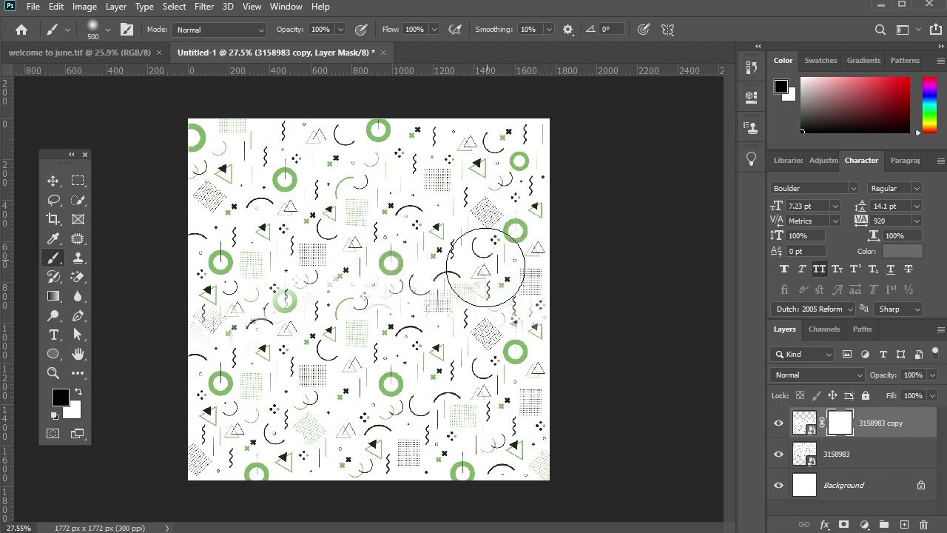
pyautogui.moveTo(429, 283)
pyautogui.mouseDown()
pyautogui.moveTo(418, 271)
pyautogui.moveTo(416, 307)
pyautogui.moveTo(398, 296)
pyautogui.mouseUp()
pyautogui.moveTo(307, 253)
pyautogui.mouseDown()
pyautogui.moveTo(280, 302)
pyautogui.moveTo(291, 280)
pyautogui.moveTo(192, 292)
pyautogui.moveTo(255, 271)
pyautogui.moveTo(356, 273)
pyautogui.moveTo(324, 256)
pyautogui.moveTo(227, 266)
pyautogui.moveTo(211, 288)
pyautogui.mouseUp()
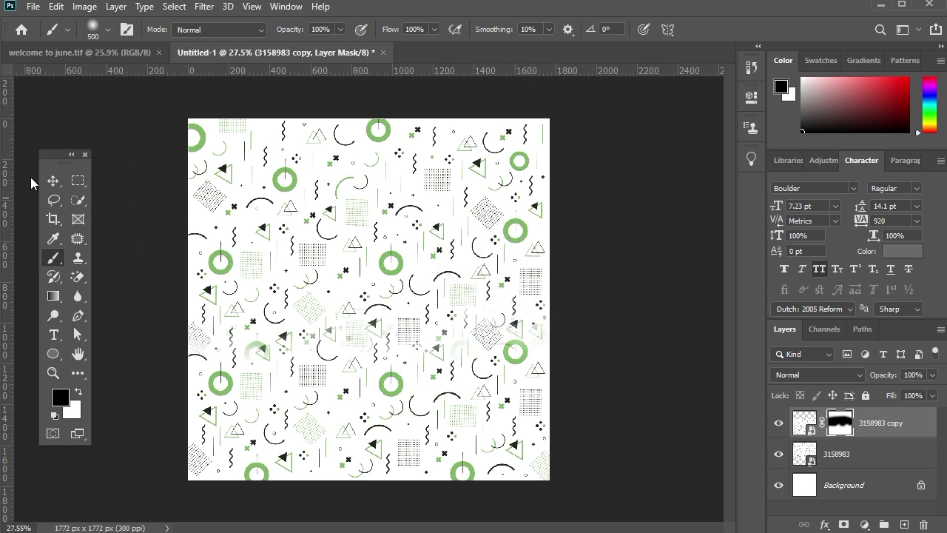
# - Convert both pattern layers together into one smart object
pyautogui.click(53, 181)
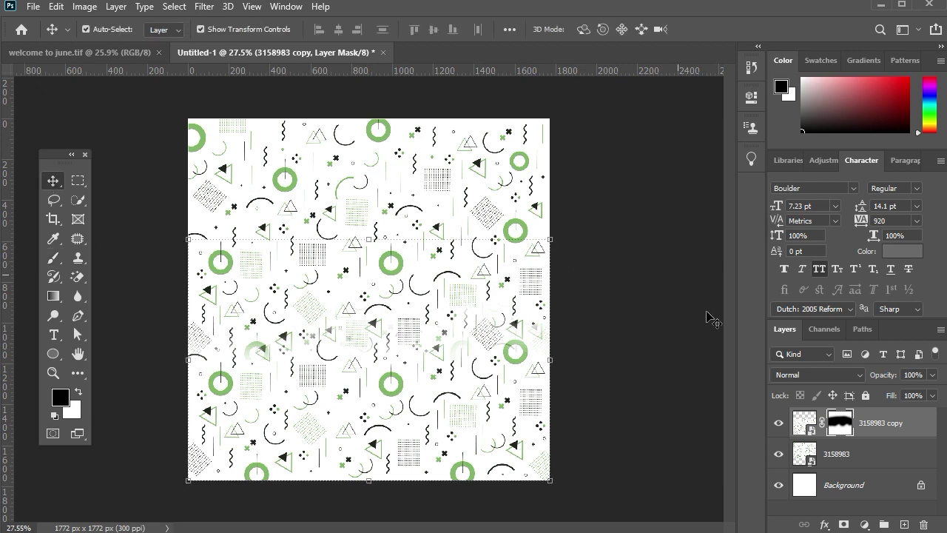
pyautogui.keyDown('ctrl'); pyautogui.click(876, 459); pyautogui.keyUp('ctrl')
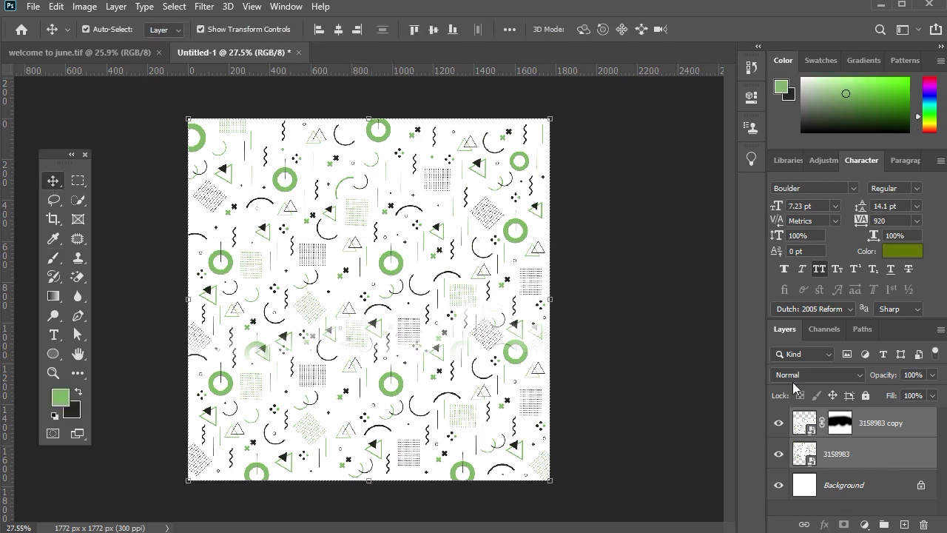
pyautogui.rightClick(874, 453)
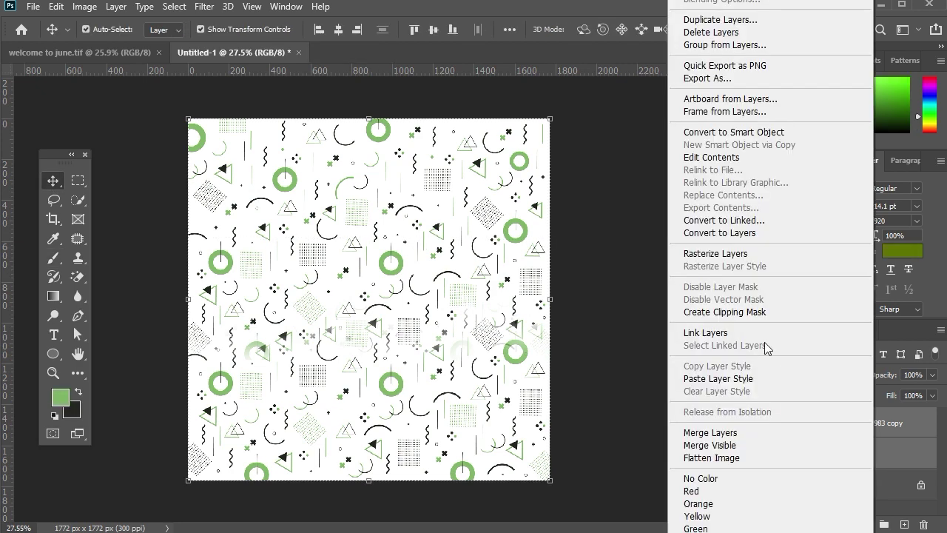
pyautogui.click(759, 133)
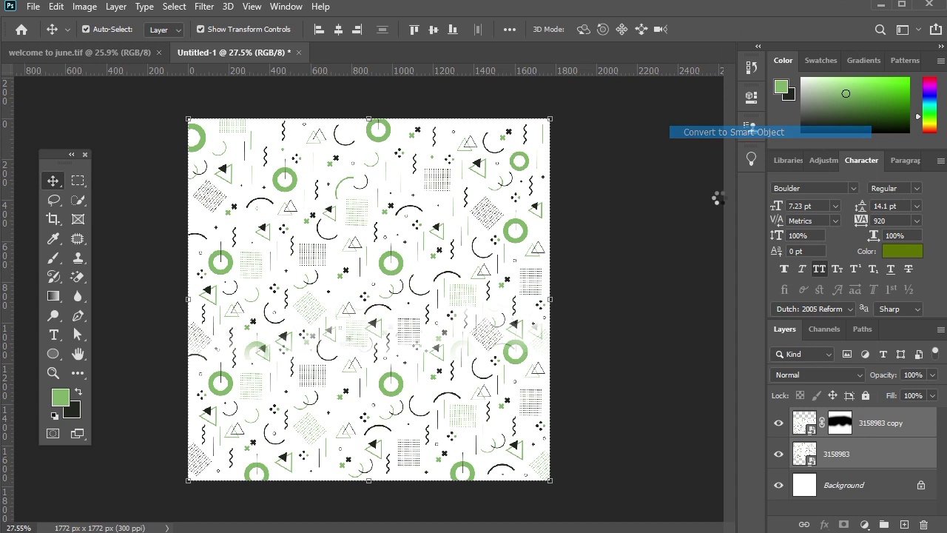
# - Lower the combined pattern layer's fill to 24% and lock the layer completely
pyautogui.click(933, 396)
pyautogui.click(928, 419)
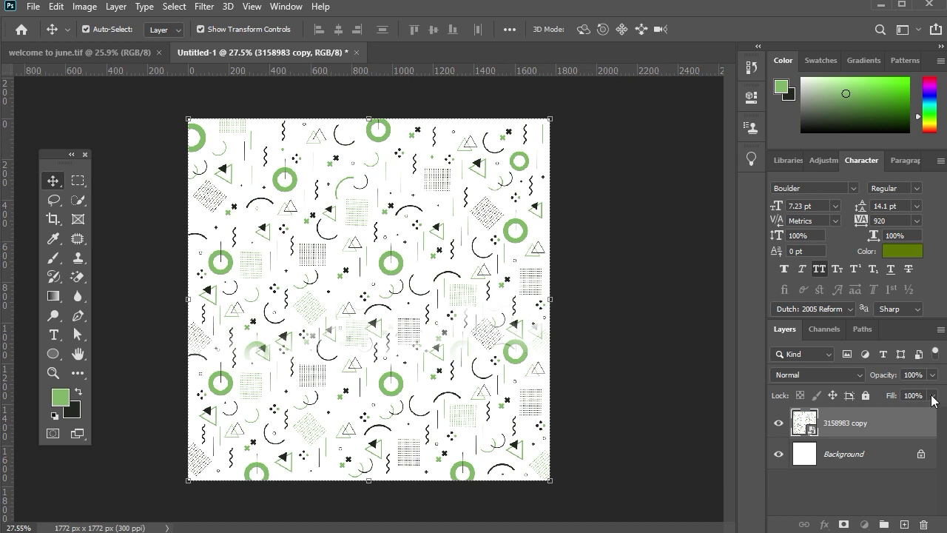
pyautogui.click(933, 396)
pyautogui.click(897, 411)
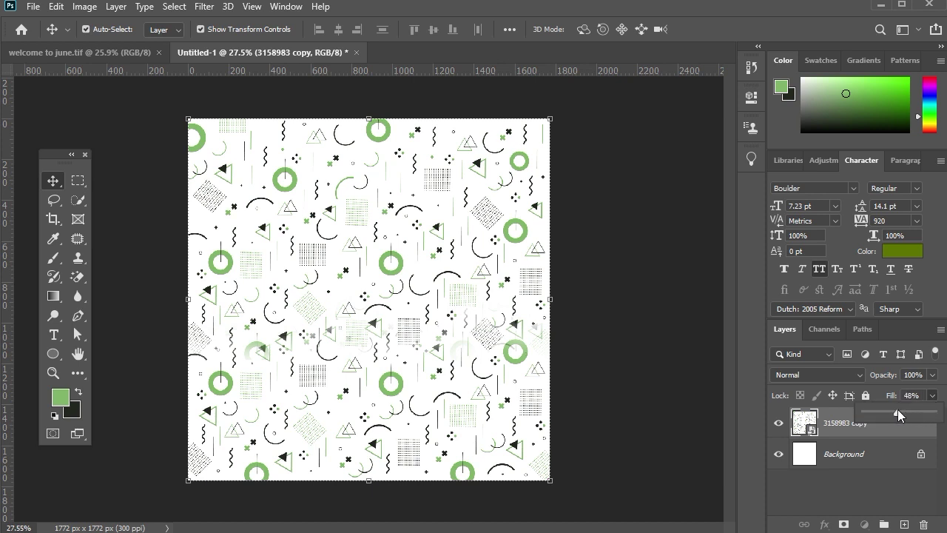
pyautogui.moveTo(882, 409); pyautogui.dragTo(880, 410)
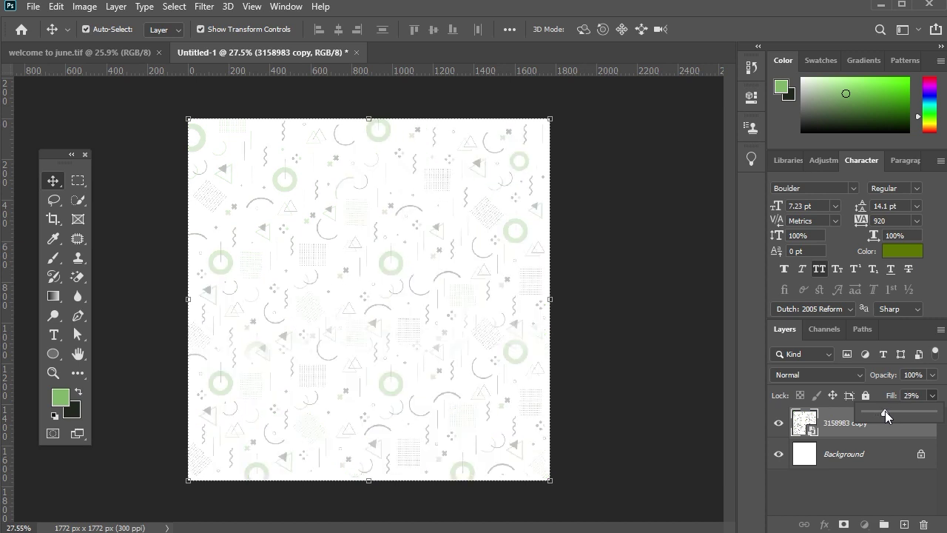
pyautogui.moveTo(885, 411); pyautogui.dragTo(883, 411)
pyautogui.click(687, 413)
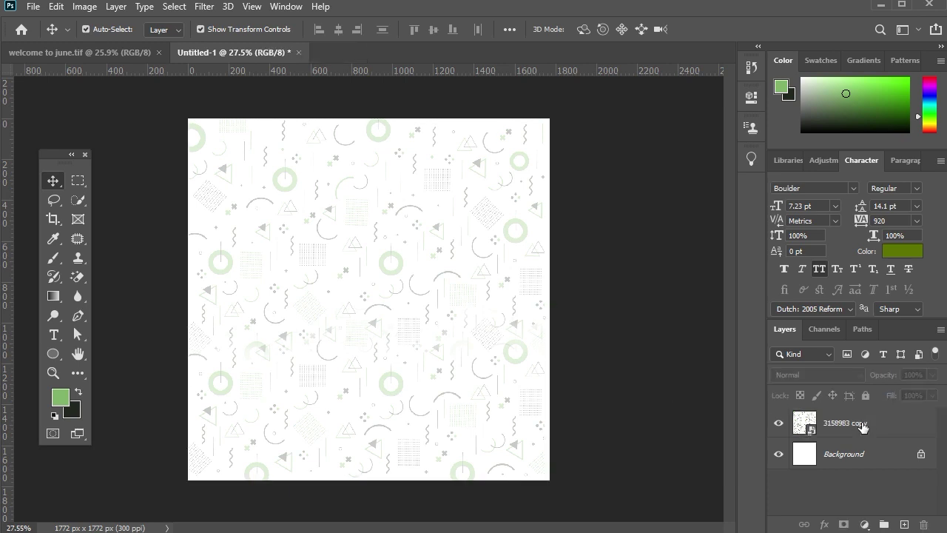
pyautogui.click(866, 395)
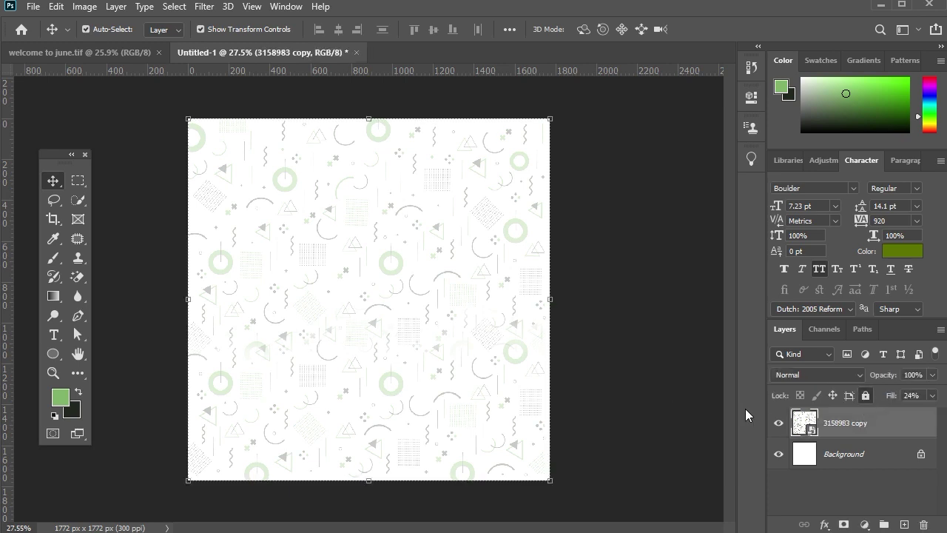
pyautogui.click(676, 391)
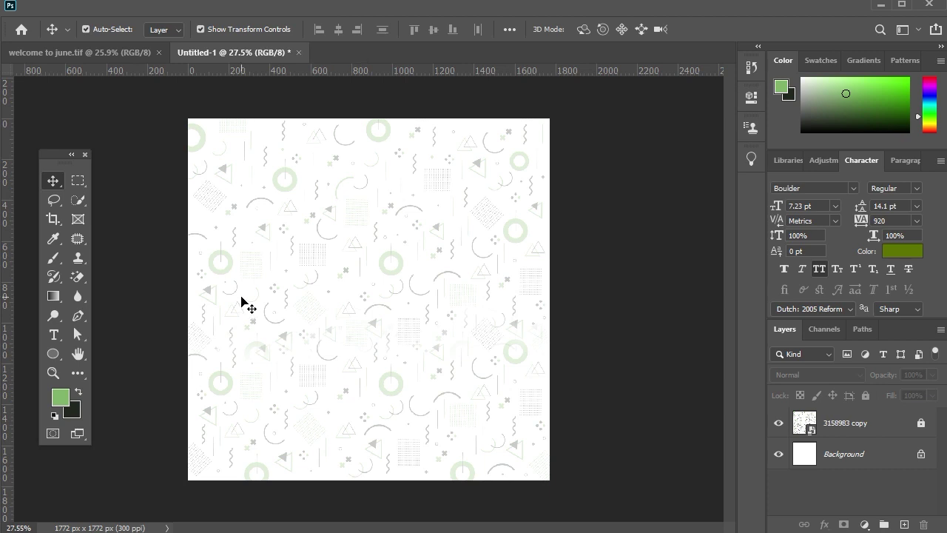
# - Draw a green vertical rectangle shape about 200 × 649 px in the upper left part of the canvas
pyautogui.click(59, 353)
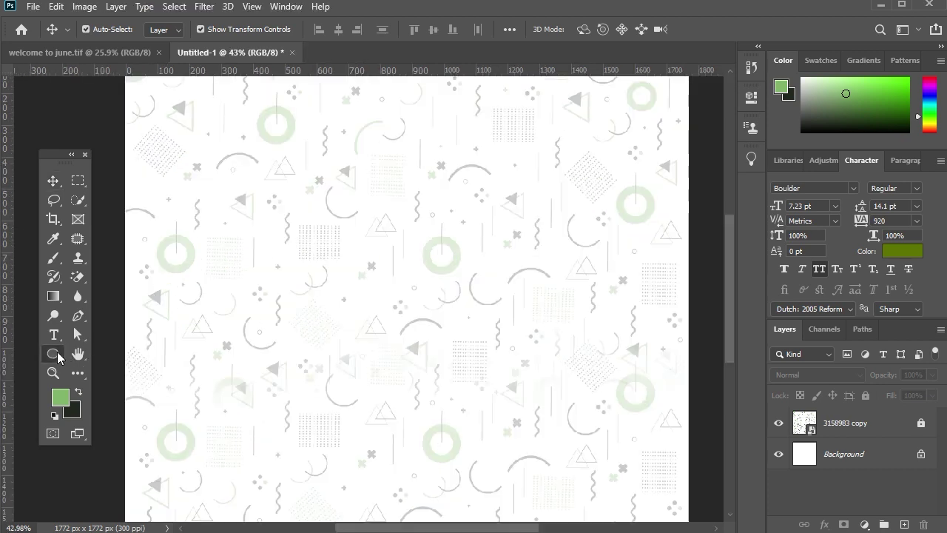
pyautogui.click(57, 353)
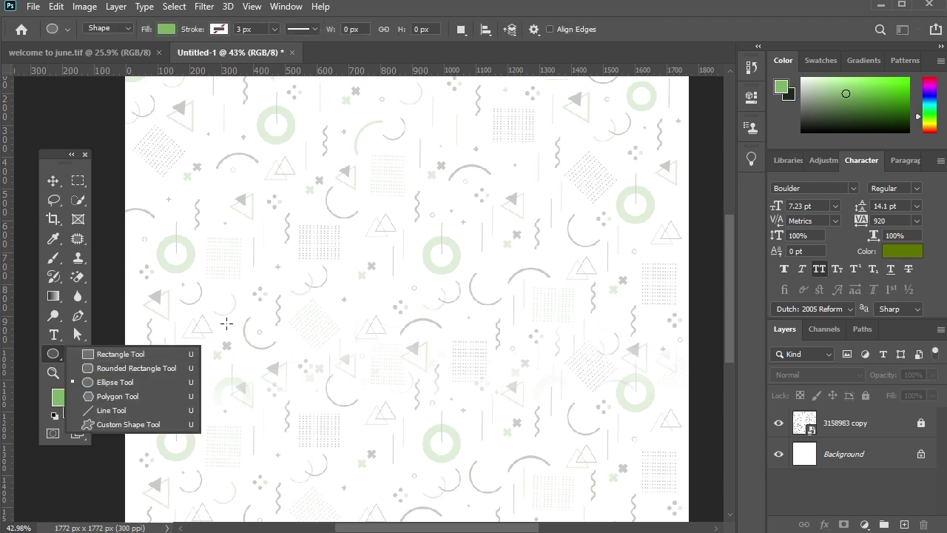
pyautogui.click(144, 352)
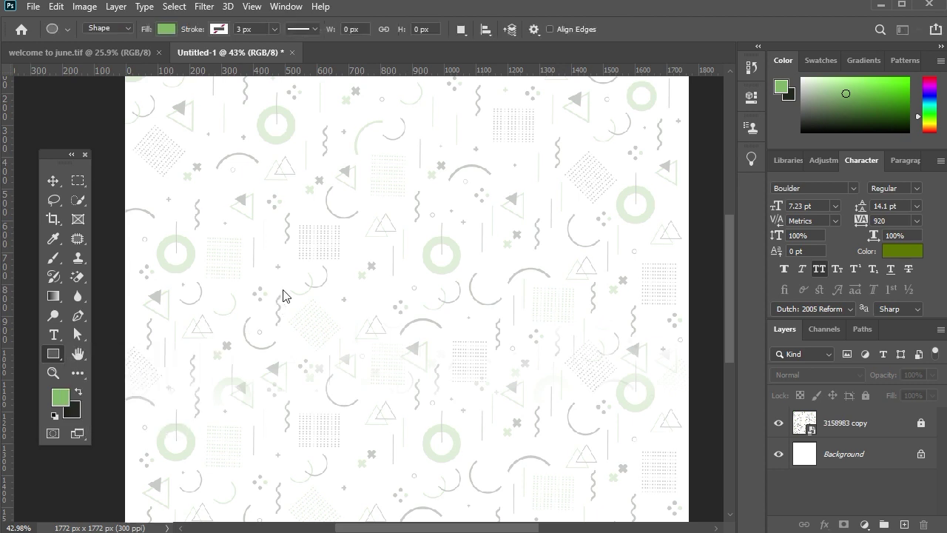
pyautogui.scroll(-3, 289, 281)
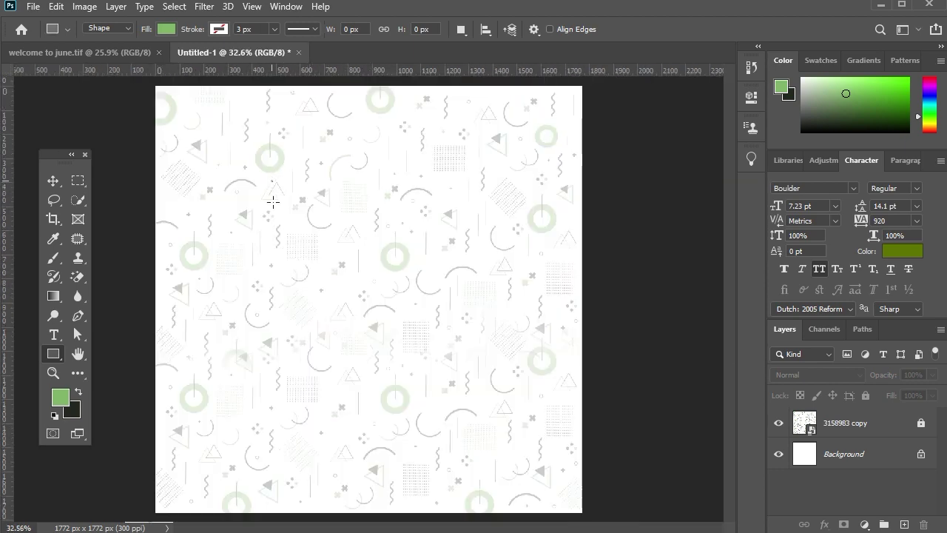
pyautogui.moveTo(271, 180); pyautogui.dragTo(320, 337)
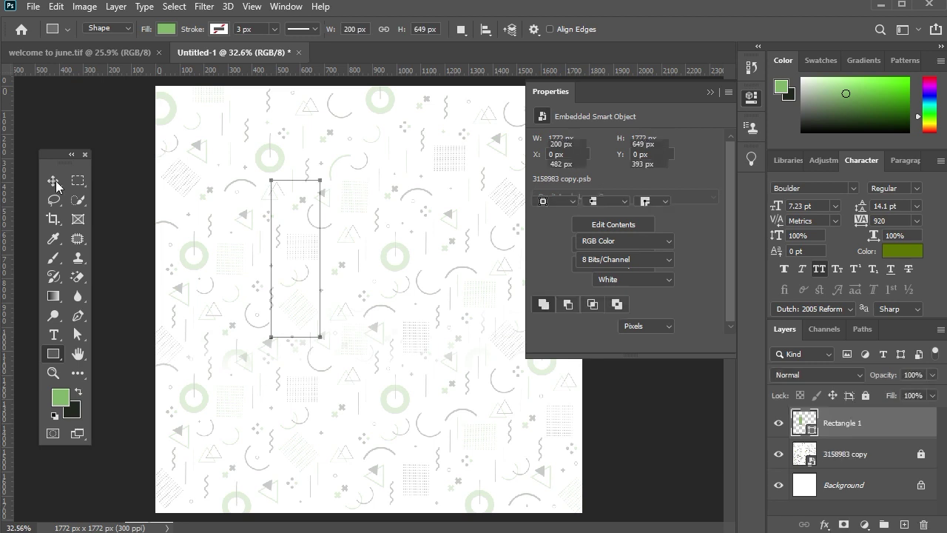
pyautogui.press('v')
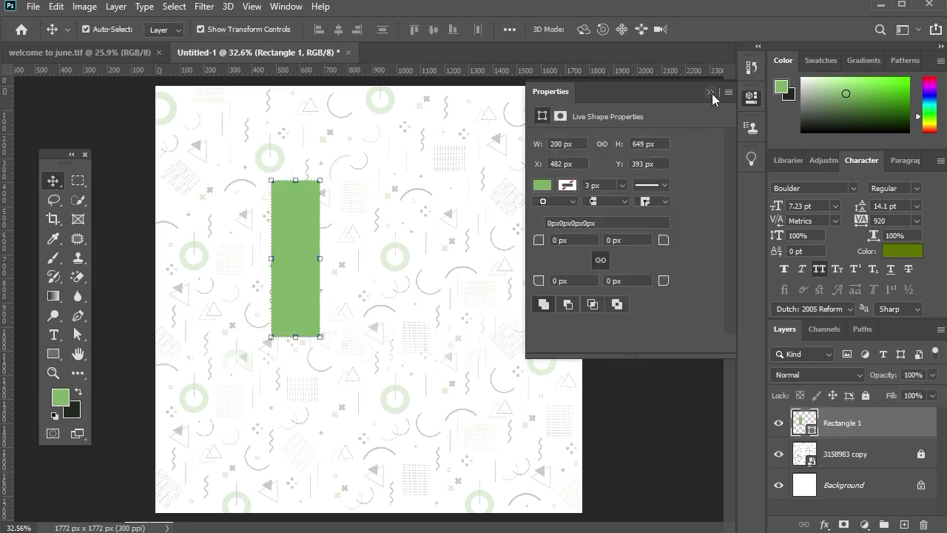
pyautogui.click(712, 93)
pyautogui.click(285, 235)
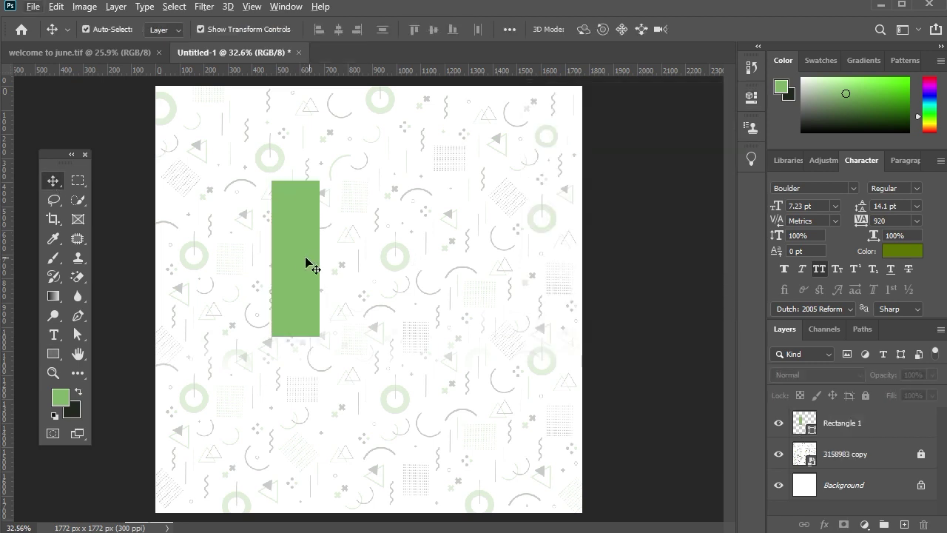
# - Duplicate the green rectangle into a row of five side-by-side bars staggered at different heights
pyautogui.moveTo(306, 262); pyautogui.dragTo(402, 207)
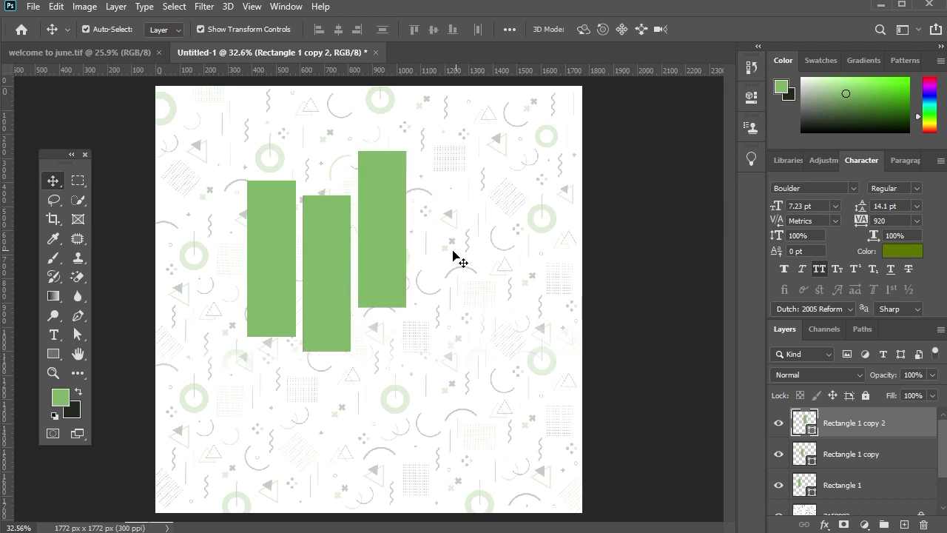
pyautogui.click(454, 258)
pyautogui.moveTo(395, 259); pyautogui.dragTo(498, 259)
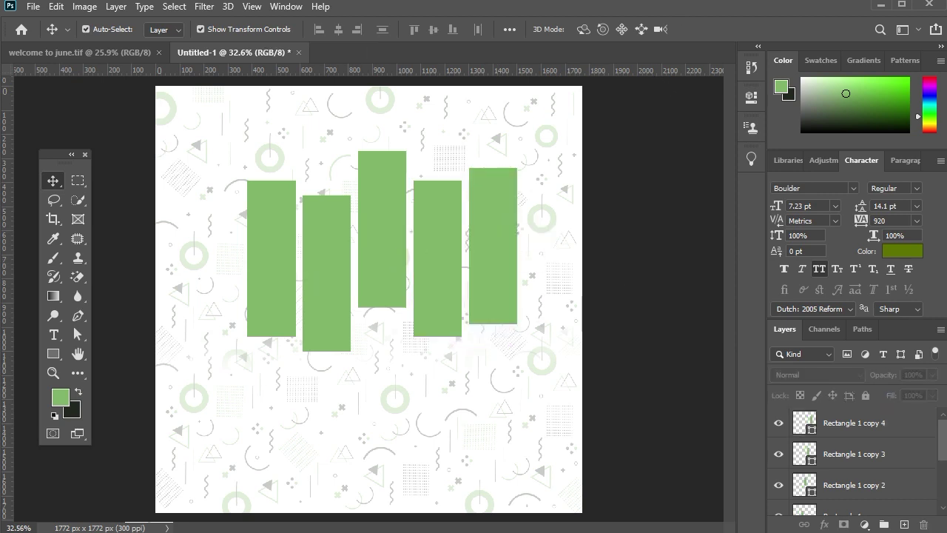
# - Nudge the rightmost green bar about 90 px to the left so it overlaps the fourth bar
pyautogui.moveTo(489, 300); pyautogui.dragTo(482, 296)
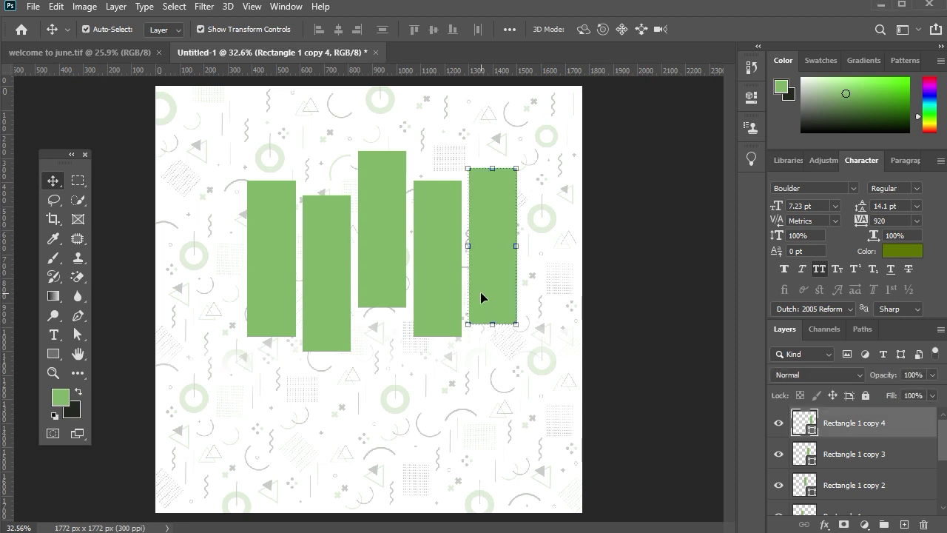
pyautogui.hotkey('shift', 'Left')
pyautogui.hotkey('shift', 'Left')
pyautogui.hotkey('shift', 'Left')
pyautogui.hotkey('shift', 'Left')
pyautogui.hotkey('shift', 'Left')
pyautogui.hotkey('shift', 'Left')
pyautogui.hotkey('shift', 'Left')
pyautogui.hotkey('shift', 'Left')
# - Distribute the five green bars evenly across the row, nudging the rightmost bar 10 px right to widen the gaps
pyautogui.moveTo(500, 383); pyautogui.dragTo(200, 205)
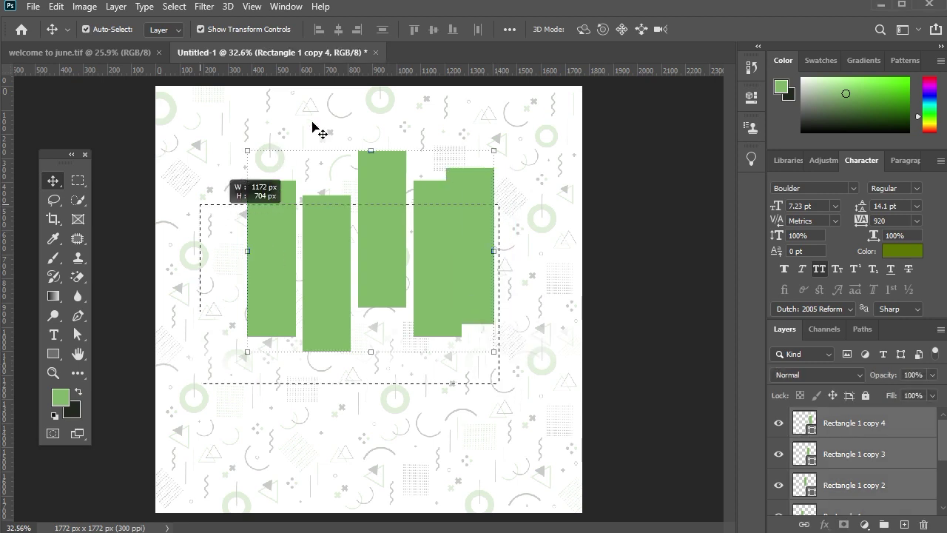
pyautogui.click(478, 30)
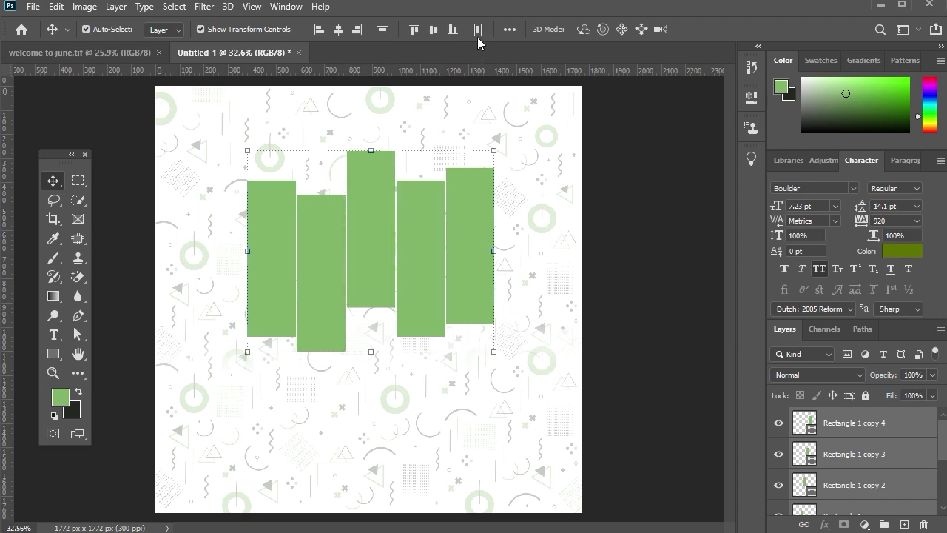
pyautogui.click(479, 247)
pyautogui.hotkey('shift', 'Right')
pyautogui.moveTo(521, 373); pyautogui.dragTo(216, 194)
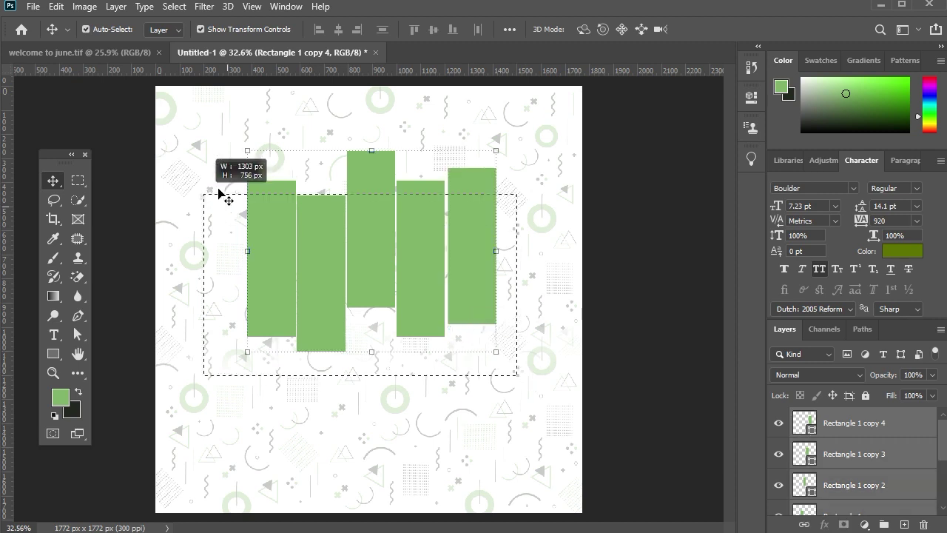
pyautogui.click(478, 30)
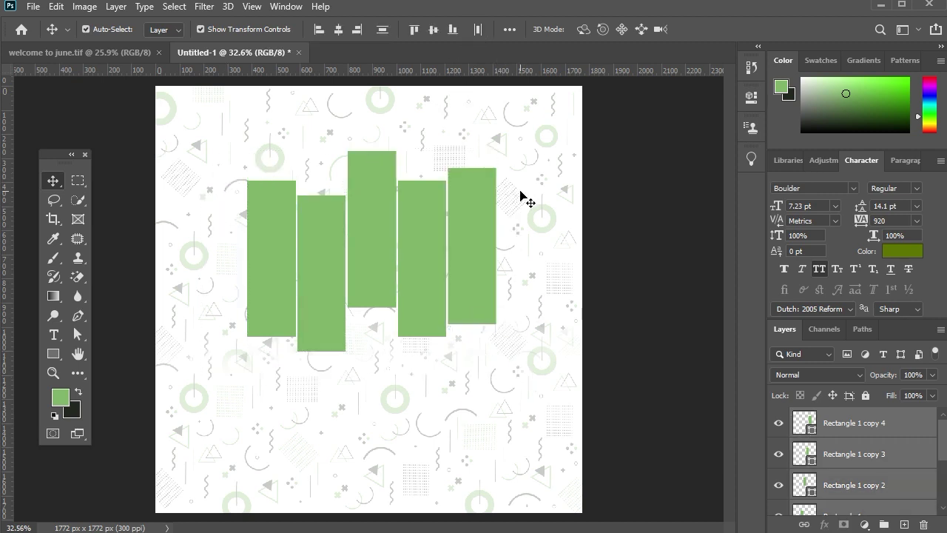
# - Align the leftmost and rightmost green bars with each other by their vertical centers
pyautogui.click(474, 245)
pyautogui.keyDown('shift'); pyautogui.click(267, 242); pyautogui.keyUp('shift')
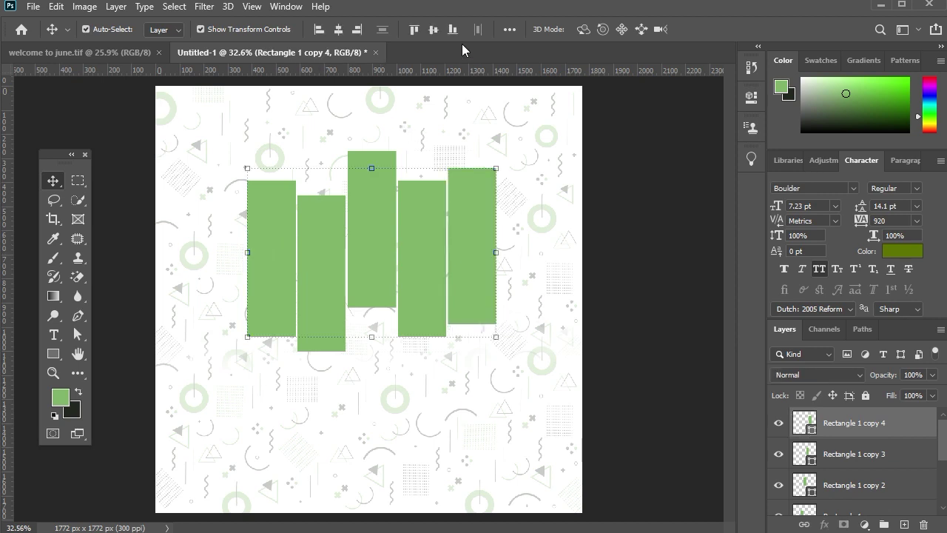
pyautogui.click(433, 30)
pyautogui.click(528, 195)
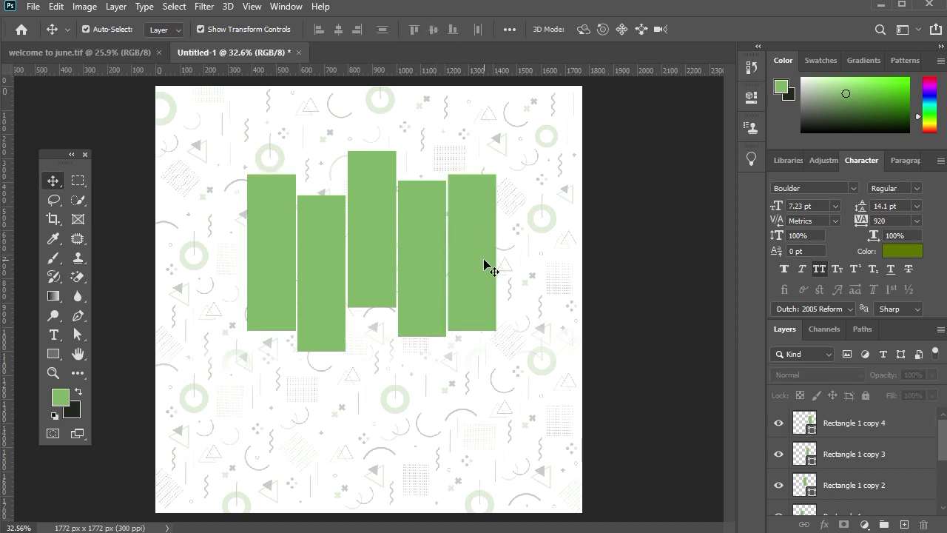
# - Move the second green bar down about 30 px and the fourth bar down about 50 px
pyautogui.click(484, 261)
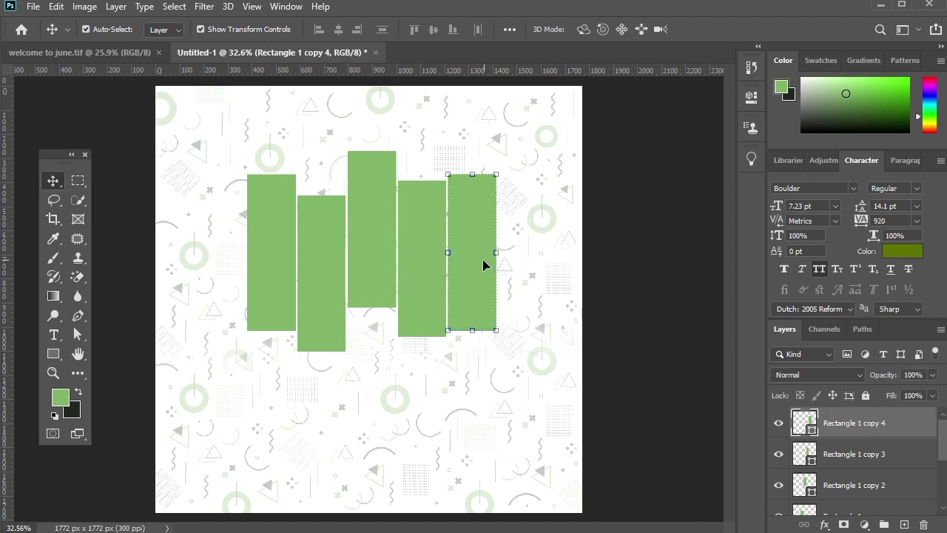
pyautogui.click(317, 258)
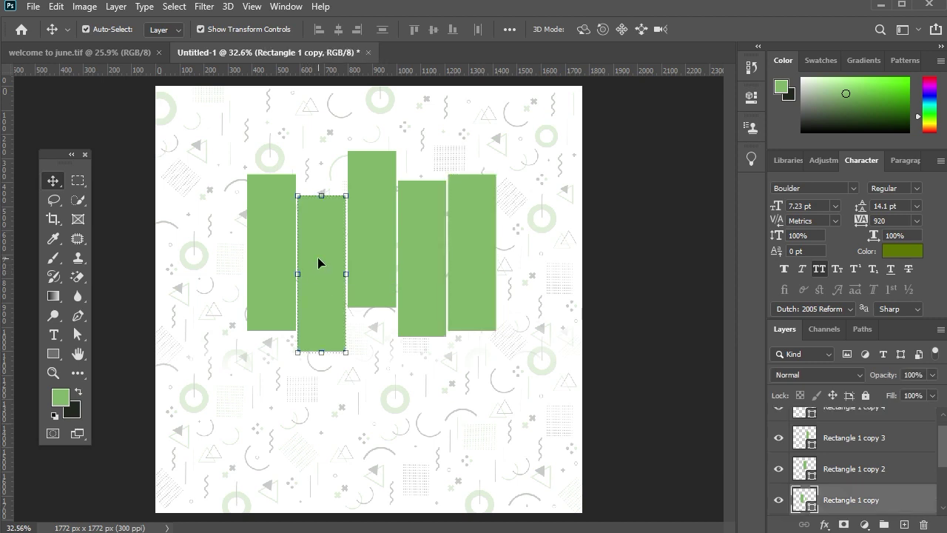
pyautogui.moveTo(318, 256); pyautogui.dragTo(326, 265)
pyautogui.click(436, 268)
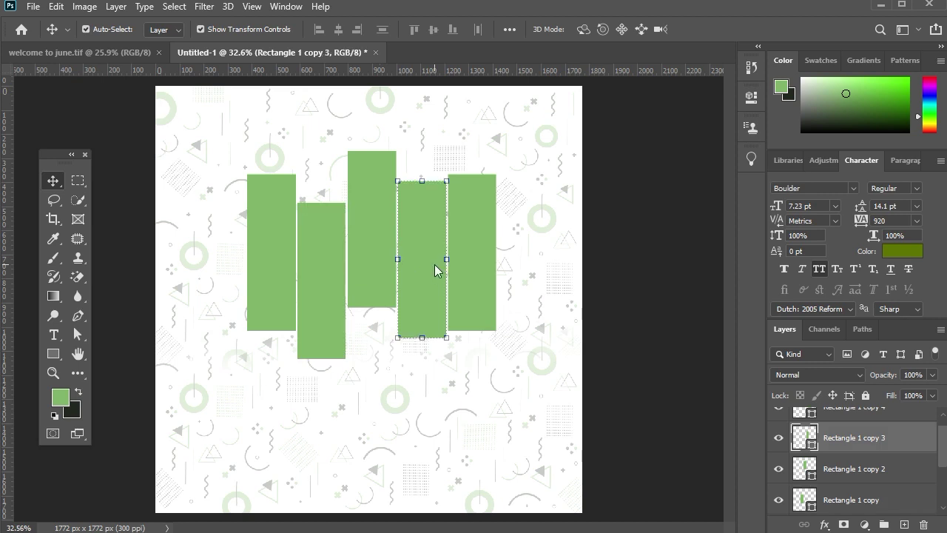
pyautogui.hotkey('shift', 'Down')
pyautogui.hotkey('shift', 'Down')
pyautogui.hotkey('shift', 'Down')
pyautogui.hotkey('shift', 'Down')
pyautogui.hotkey('shift', 'Down')
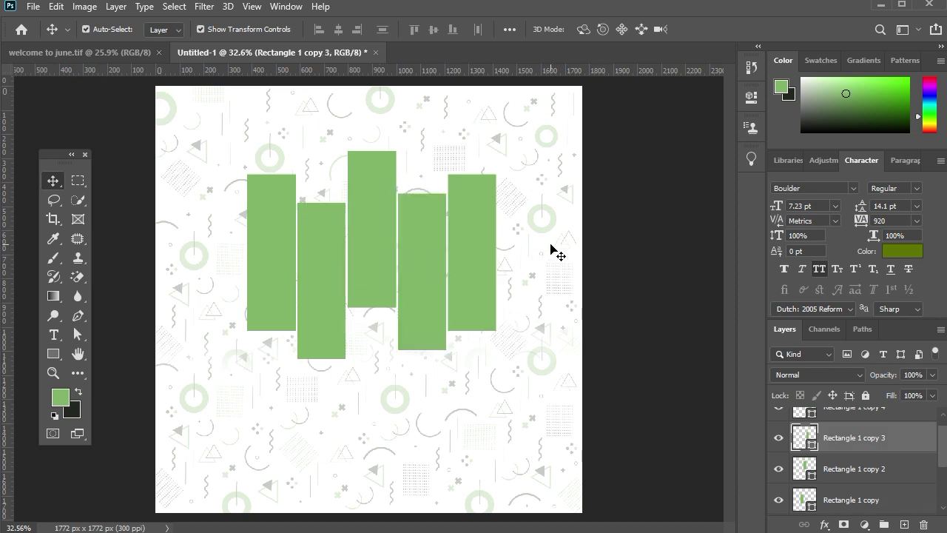
pyautogui.click(549, 246)
# - Narrow all five green bars together to about 92% of their width, keeping their height
pyautogui.moveTo(548, 295); pyautogui.dragTo(238, 212)
pyautogui.hotkey('ctrl', 't')
pyautogui.moveTo(494, 256); pyautogui.dragTo(476, 256)
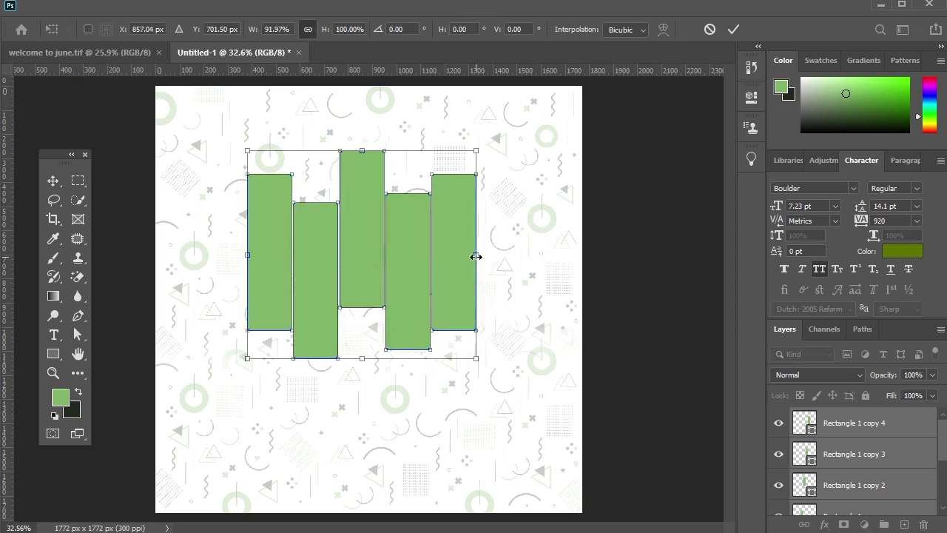
pyautogui.press('Return')
# - Move the whole row of five bars about 90 px up and 40 px to the right
pyautogui.hotkey('shift', 'Up')
pyautogui.hotkey('shift', 'Up')
pyautogui.hotkey('shift', 'Up')
pyautogui.hotkey('shift', 'Up')
pyautogui.hotkey('shift', 'Up')
pyautogui.hotkey('shift', 'Right')
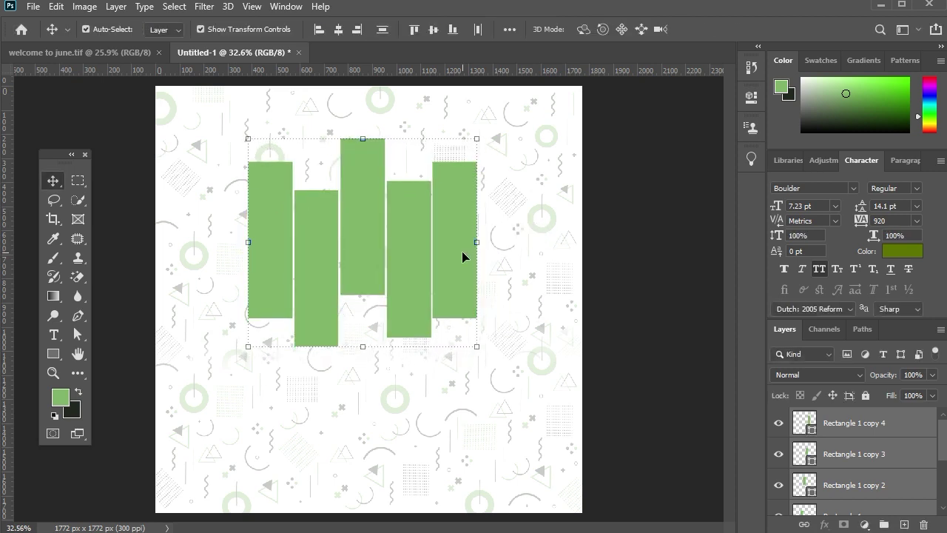
pyautogui.hotkey('shift', 'Right')
pyautogui.hotkey('shift', 'Up')
pyautogui.hotkey('shift', 'Up')
pyautogui.hotkey('shift', 'Up')
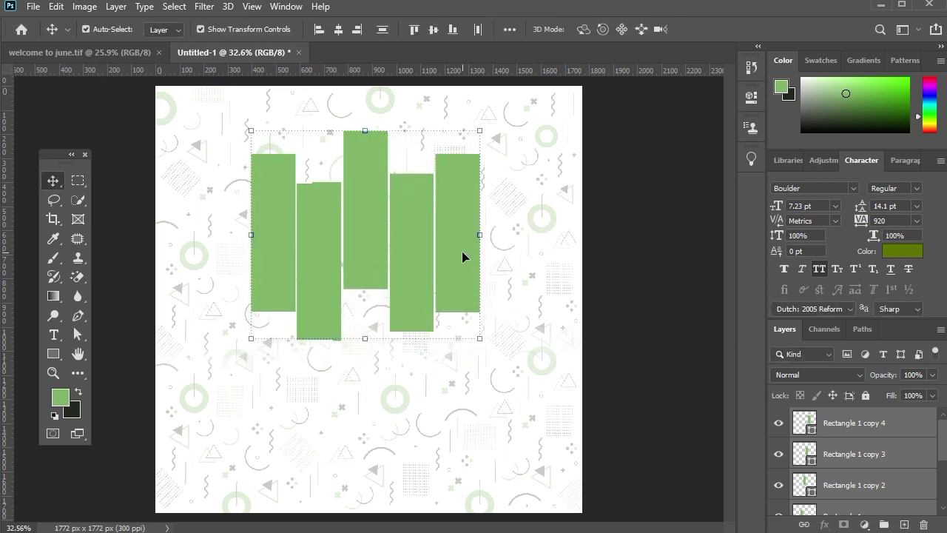
pyautogui.hotkey('shift', 'Right')
pyautogui.hotkey('shift', 'Right')
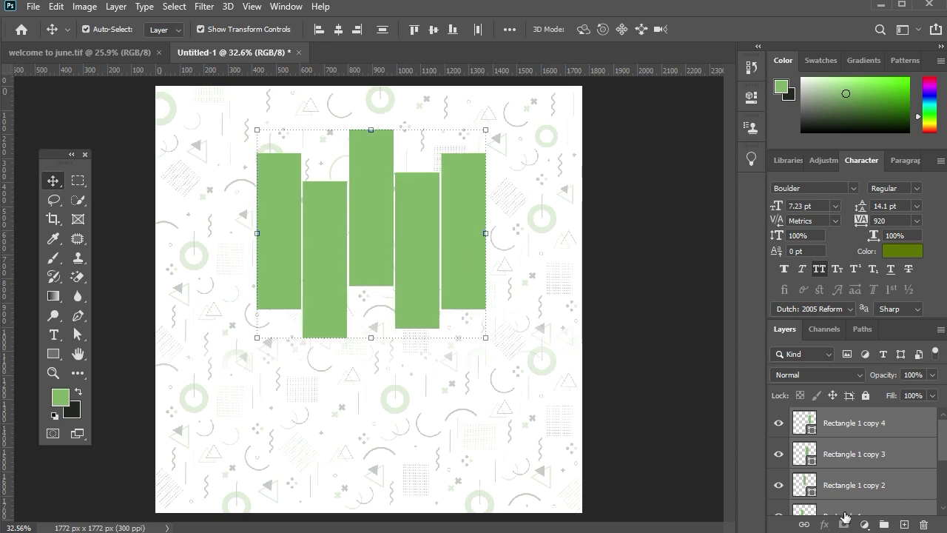
# - Group the five bars and clip a placed photo of children playing in a forest to that group
pyautogui.click(884, 523)
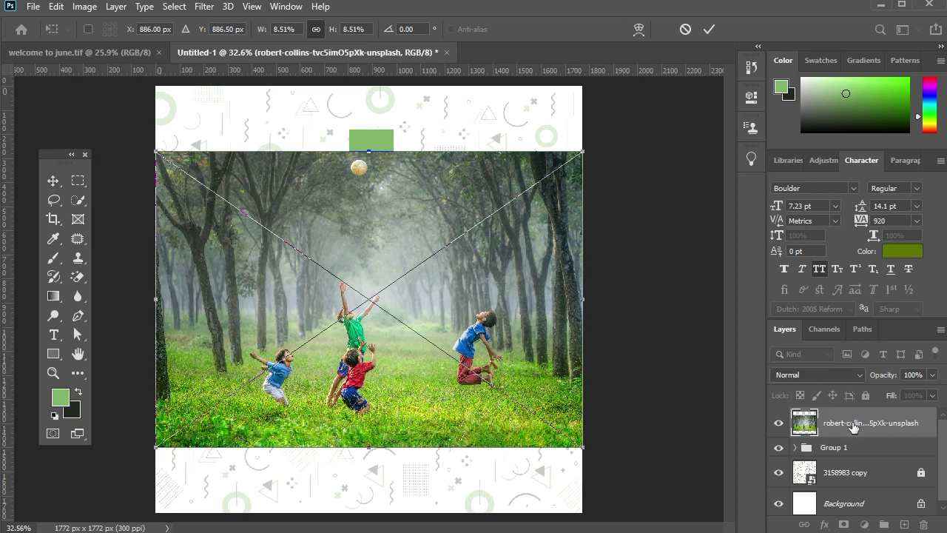
pyautogui.press('Return')
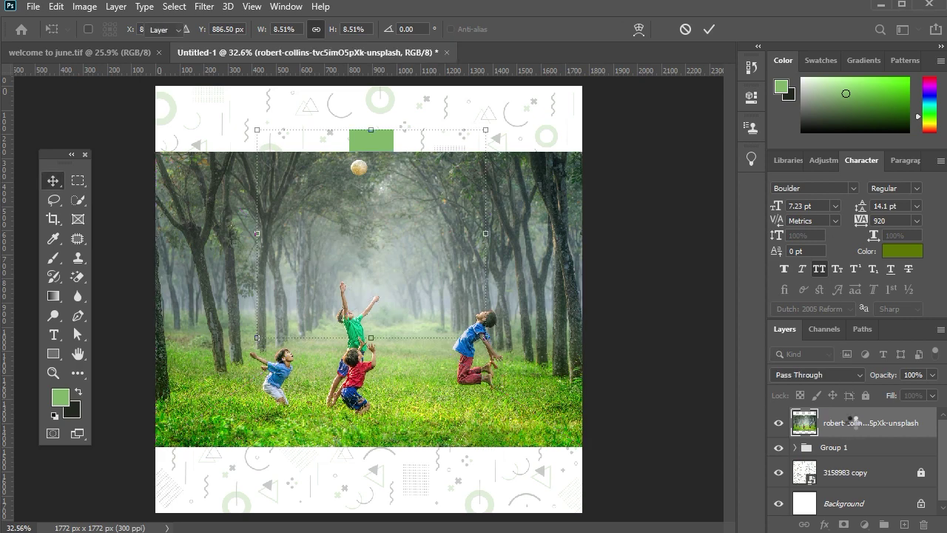
pyautogui.rightClick(854, 425)
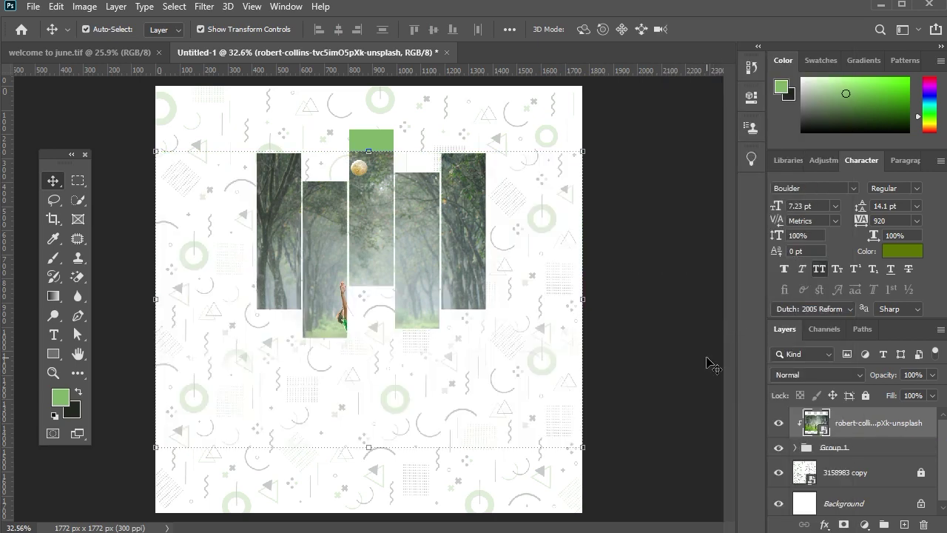
# - Move the clipped forest photo up until it covers the top of the middle bar
pyautogui.hotkey('shift', 'Up')
pyautogui.hotkey('shift', 'Up')
pyautogui.hotkey('shift', 'Up')
pyautogui.hotkey('shift', 'Up')
pyautogui.hotkey('shift', 'Up')
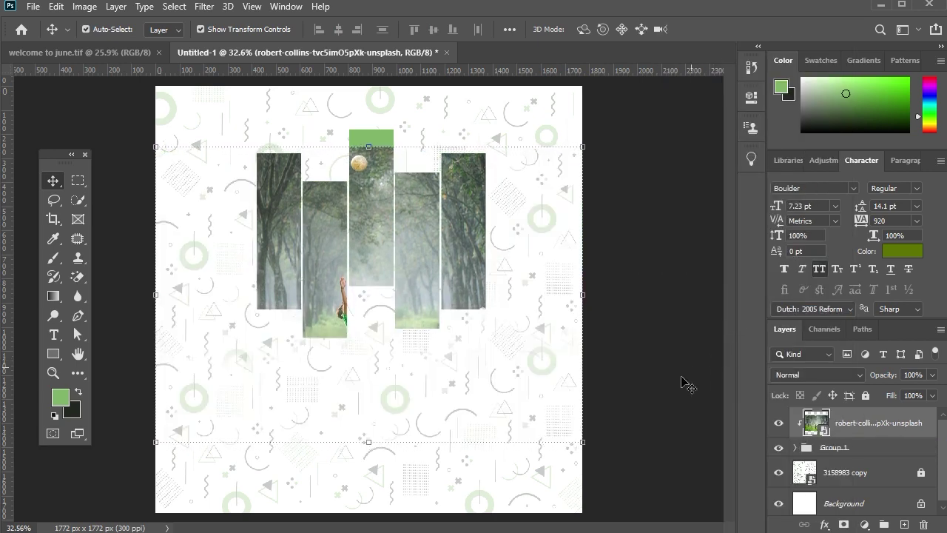
pyautogui.hotkey('shift', 'Up')
pyautogui.hotkey('shift', 'Up')
pyautogui.hotkey('shift', 'Up')
pyautogui.hotkey('shift', 'Up')
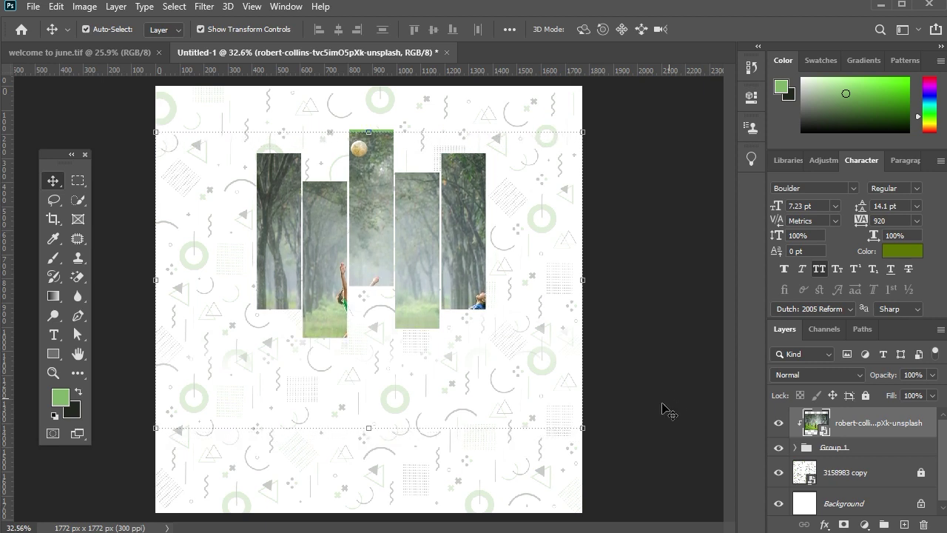
pyautogui.hotkey('shift', 'Up')
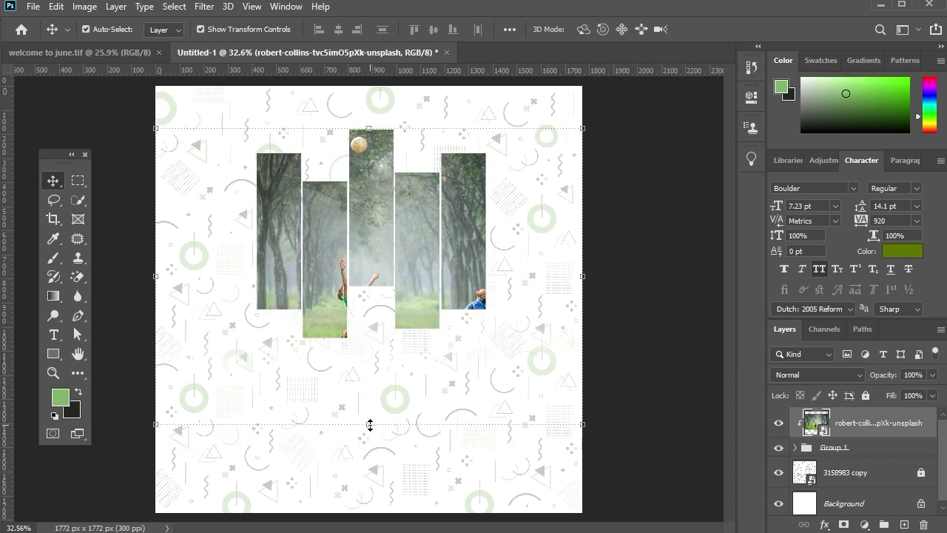
# - Scale the forest photo down proportionally to about 6.02%, keeping its top edge in place
pyautogui.hotkey('ctrl', 't')
pyautogui.moveTo(370, 426); pyautogui.dragTo(375, 337)
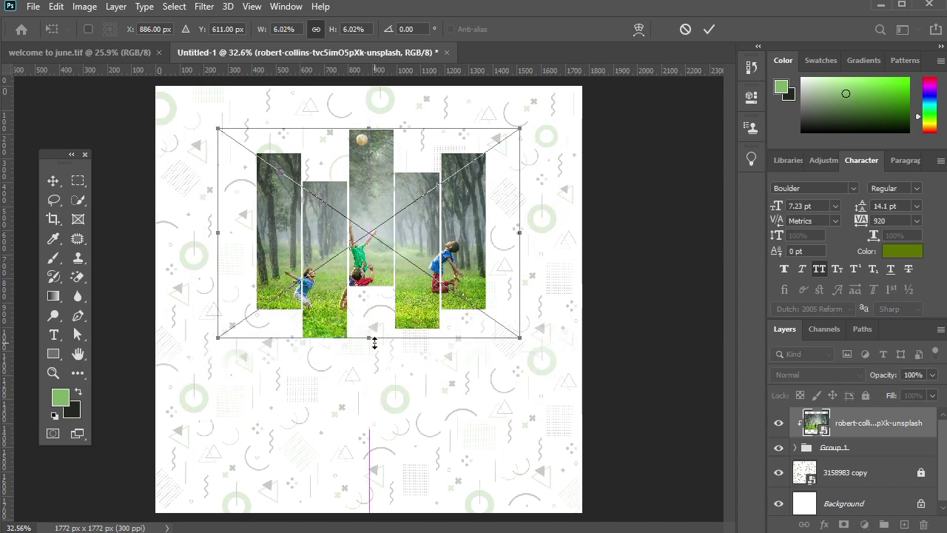
pyautogui.press('Return')
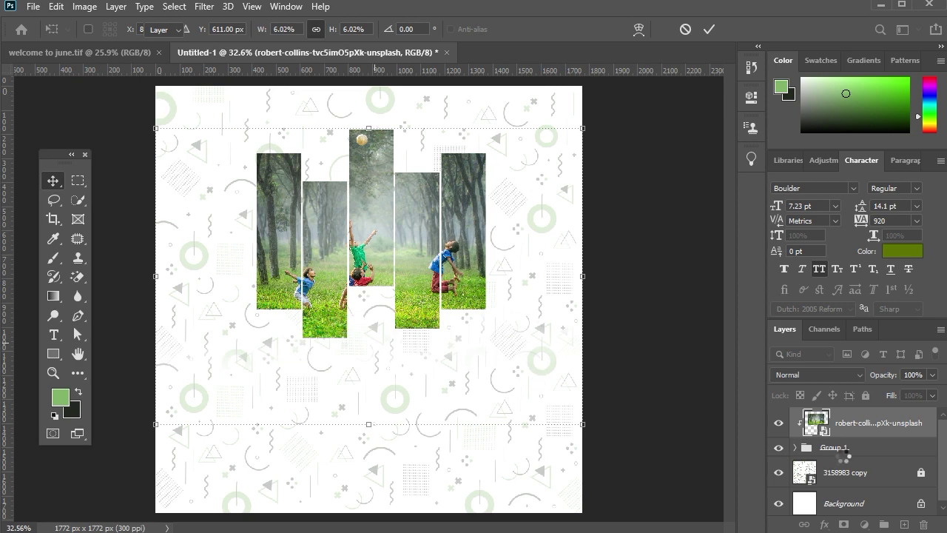
# - Flip the group of five bars vertically beneath the clipped photo
pyautogui.click(842, 453)
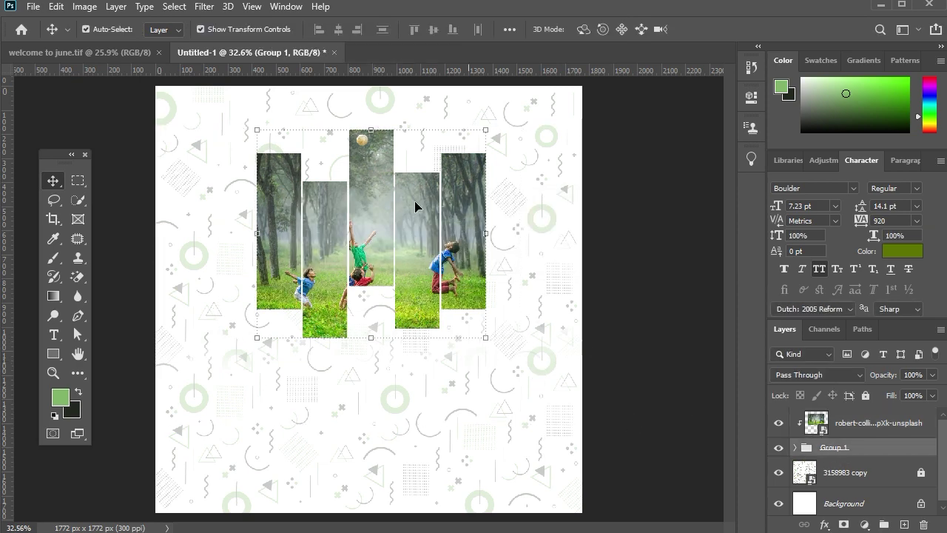
pyautogui.hotkey('ctrl', 't')
pyautogui.rightClick(382, 156)
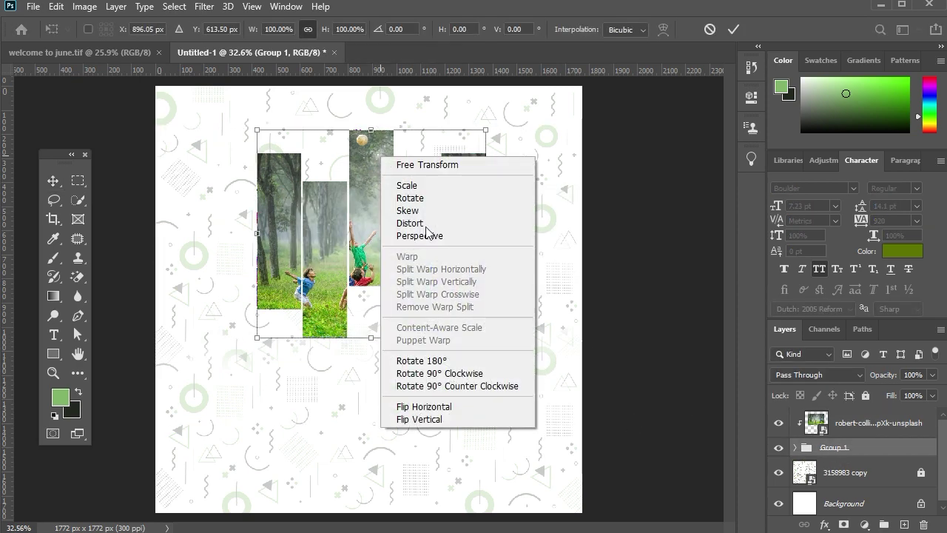
pyautogui.click(450, 418)
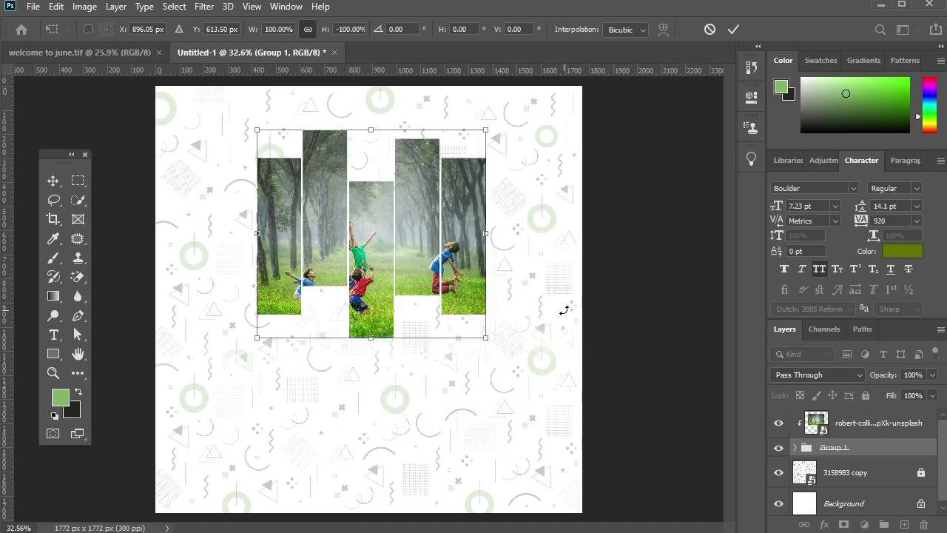
pyautogui.press('Return')
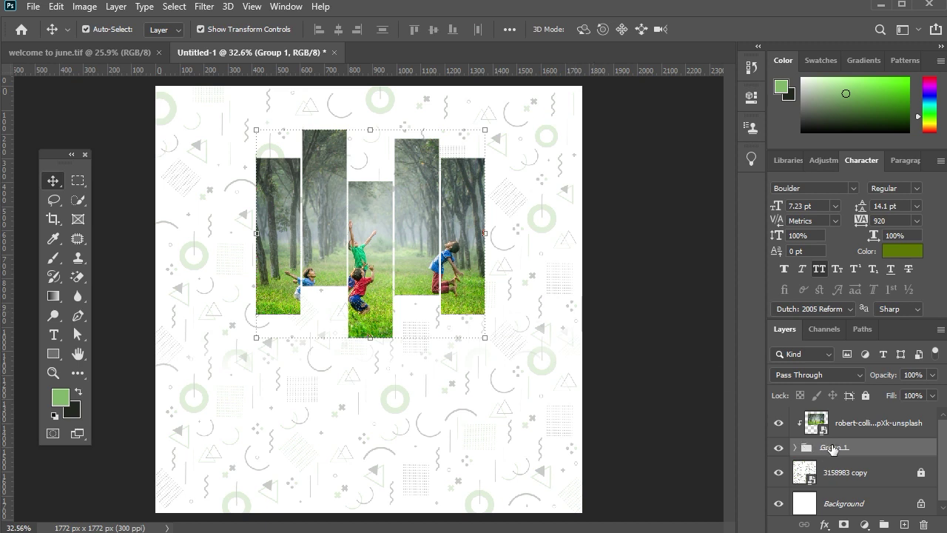
# - Lock the photo layer and move the second and fourth bars down about 25 px together
pyautogui.click(863, 418)
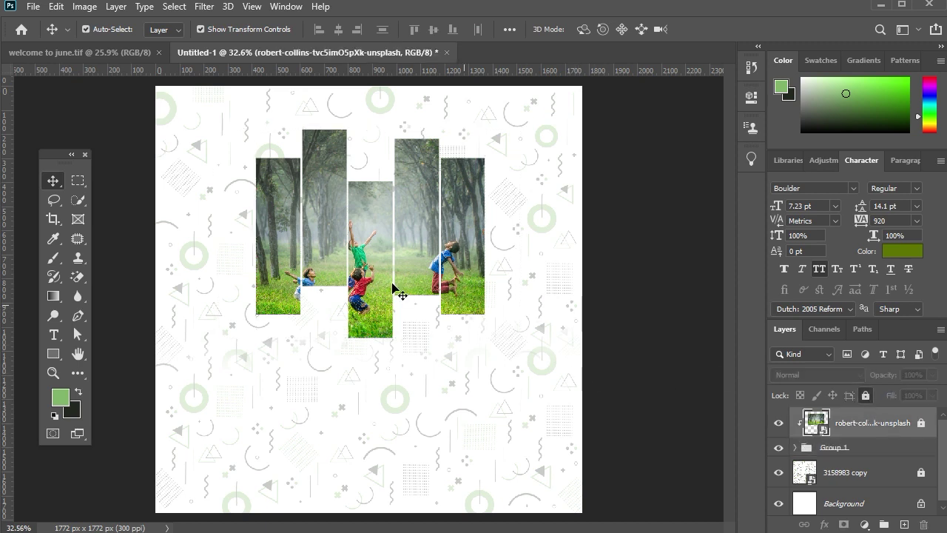
pyautogui.click(337, 261)
pyautogui.keyDown('shift'); pyautogui.click(430, 255); pyautogui.keyUp('shift')
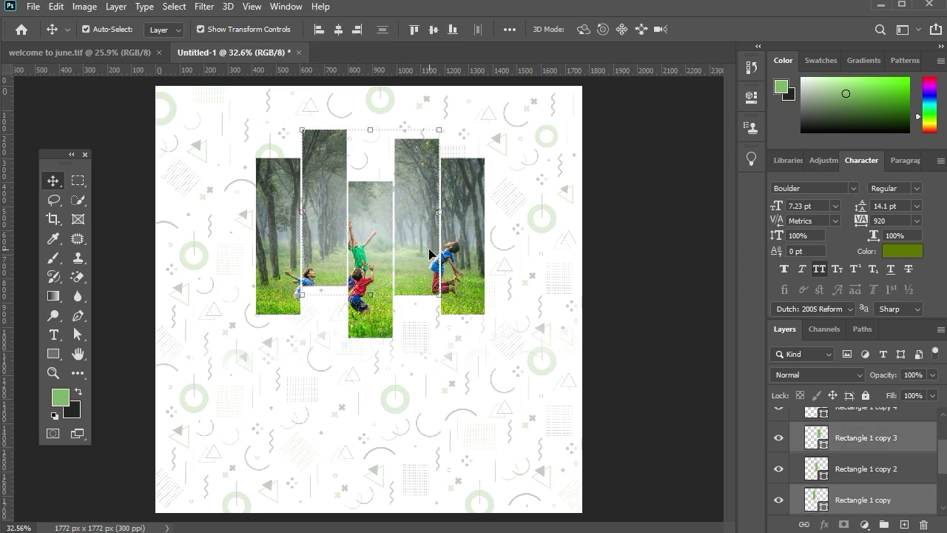
pyautogui.press('Down')
pyautogui.press('Down')
pyautogui.press('Down')
pyautogui.press('Down')
pyautogui.press('Down')
pyautogui.press('Down')
pyautogui.press('Down')
pyautogui.press('Down')
pyautogui.press('Down')
pyautogui.press('Down')
pyautogui.press('Down')
pyautogui.press('Down')
pyautogui.press('Down')
pyautogui.press('Down')
pyautogui.press('Down')
pyautogui.press('Down')
pyautogui.press('Down')
pyautogui.press('Down')
pyautogui.press('Down')
pyautogui.press('Down')
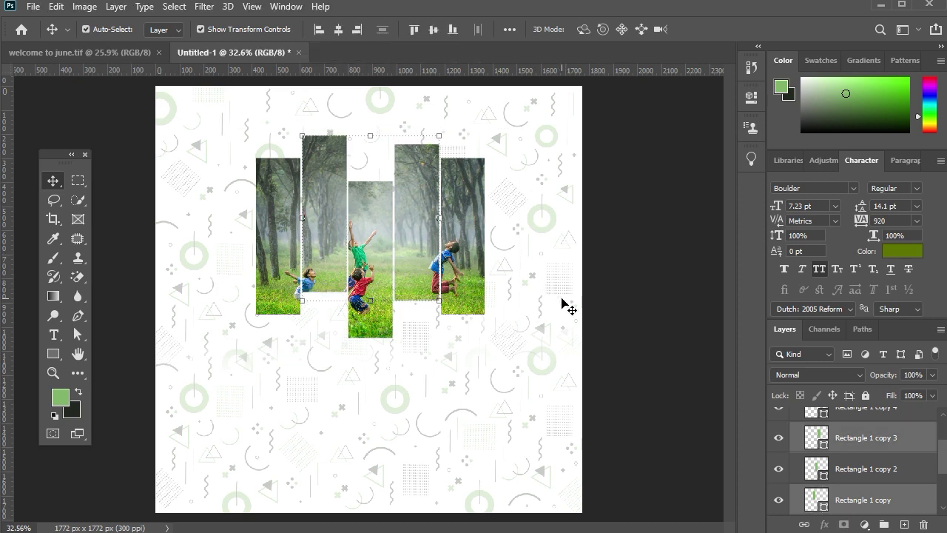
pyautogui.press('Down')
pyautogui.press('Down')
pyautogui.press('Down')
pyautogui.click(625, 336)
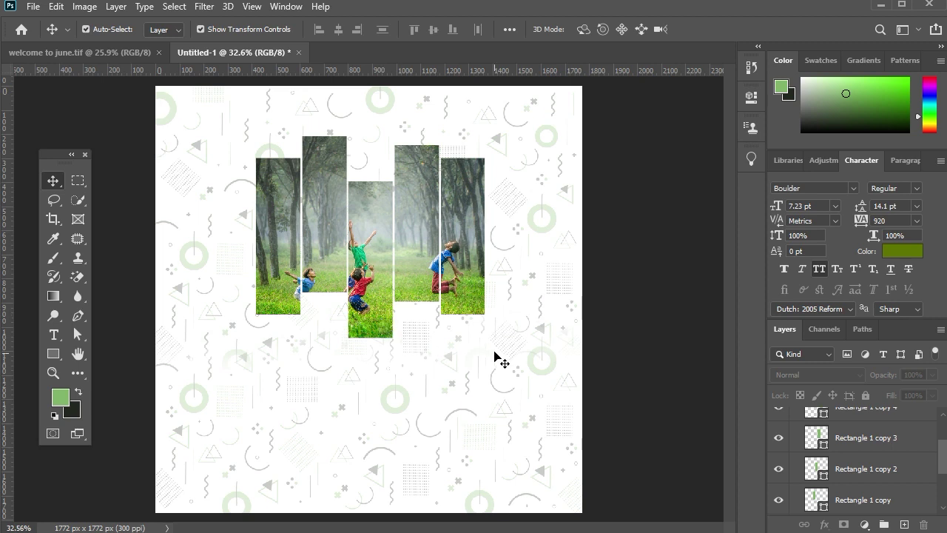
# - Unlock the forest photo layer and shift the photo about 15 px left within the bars
pyautogui.scroll(2, 917, 452)
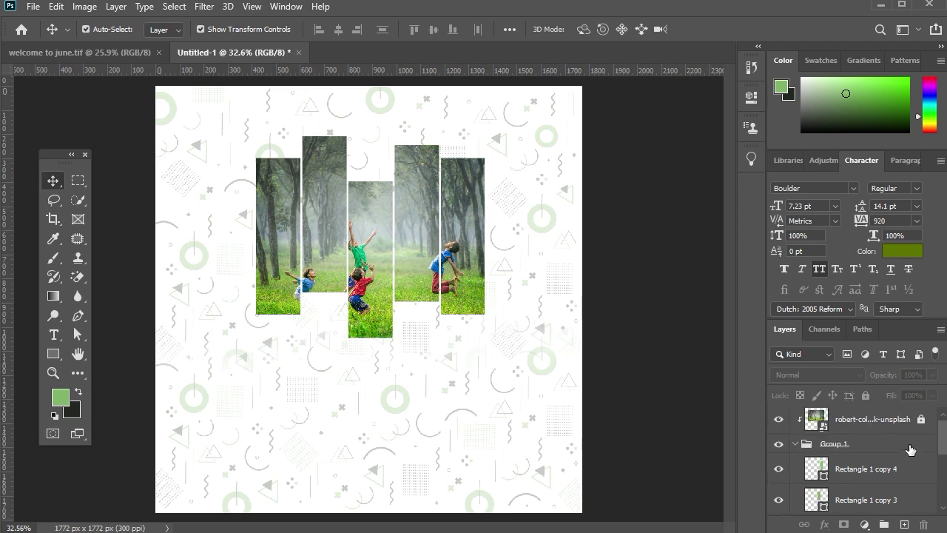
pyautogui.click(455, 289)
pyautogui.moveTo(455, 290); pyautogui.dragTo(460, 295)
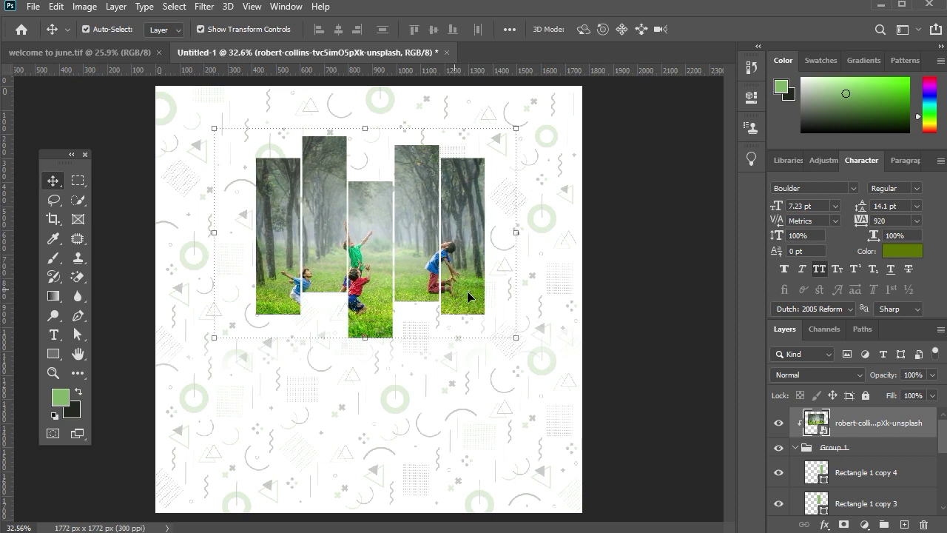
pyautogui.press('Up')
pyautogui.press('Up')
pyautogui.press('Up')
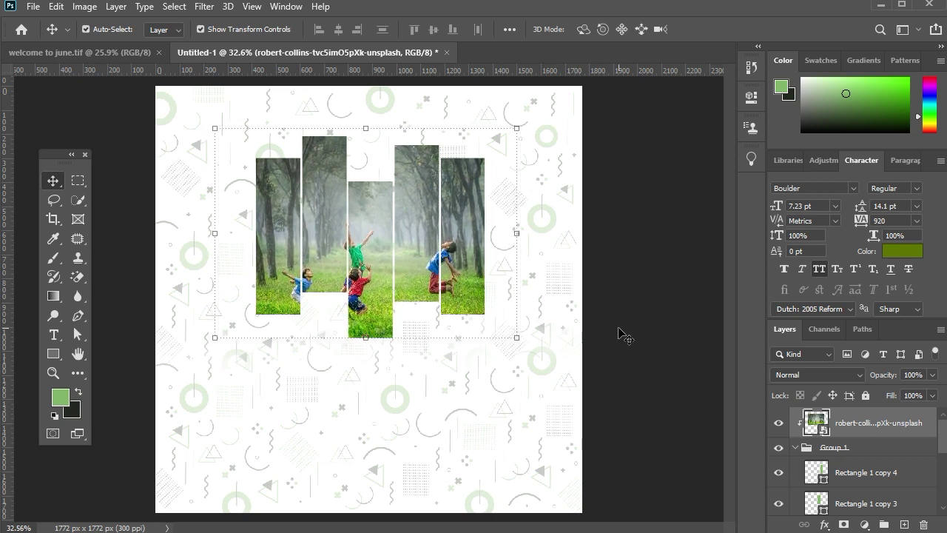
pyautogui.press('Down')
pyautogui.press('Down')
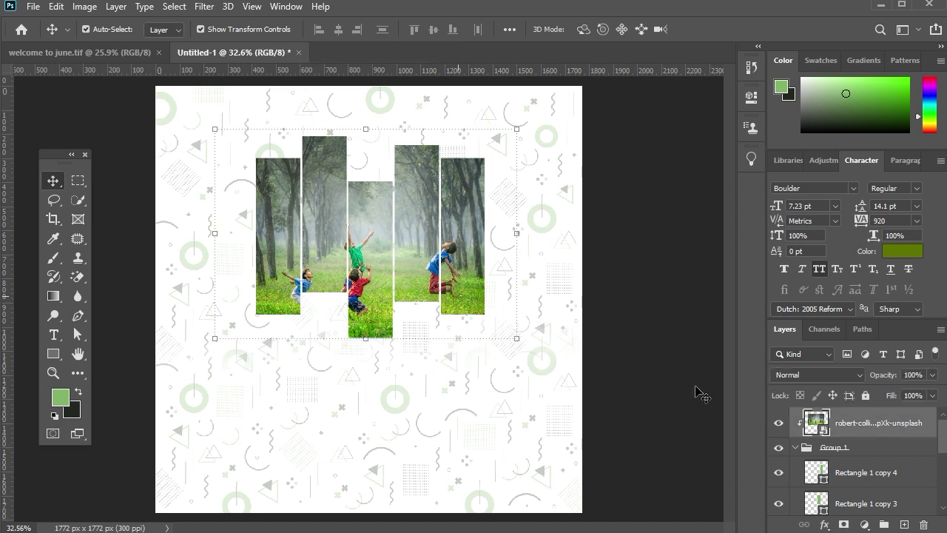
# - Duplicate the clipped forest photo layer
pyautogui.moveTo(880, 427); pyautogui.dragTo(904, 524)
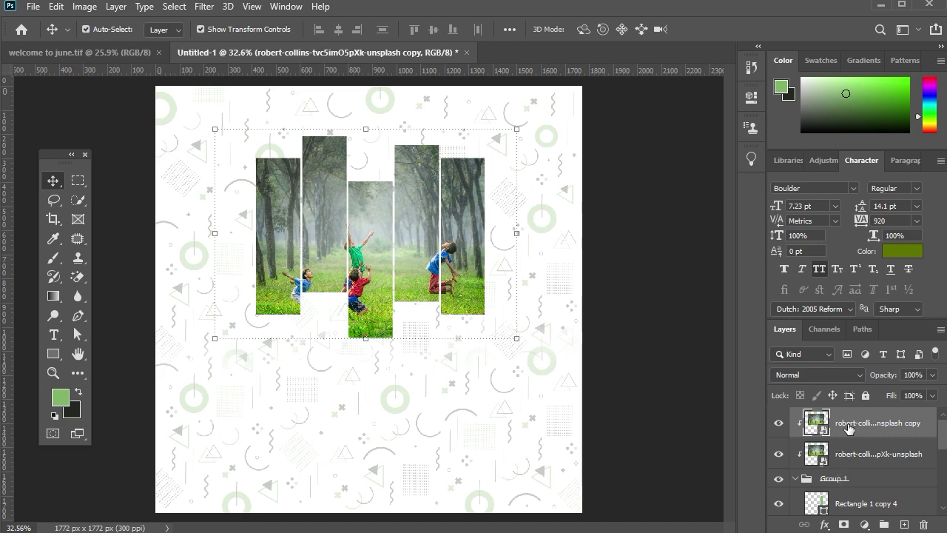
# - Release the duplicated photo from its clipping mask and draw a circle about 42 px wide over the ball
pyautogui.rightClick(848, 428)
pyautogui.click(737, 313)
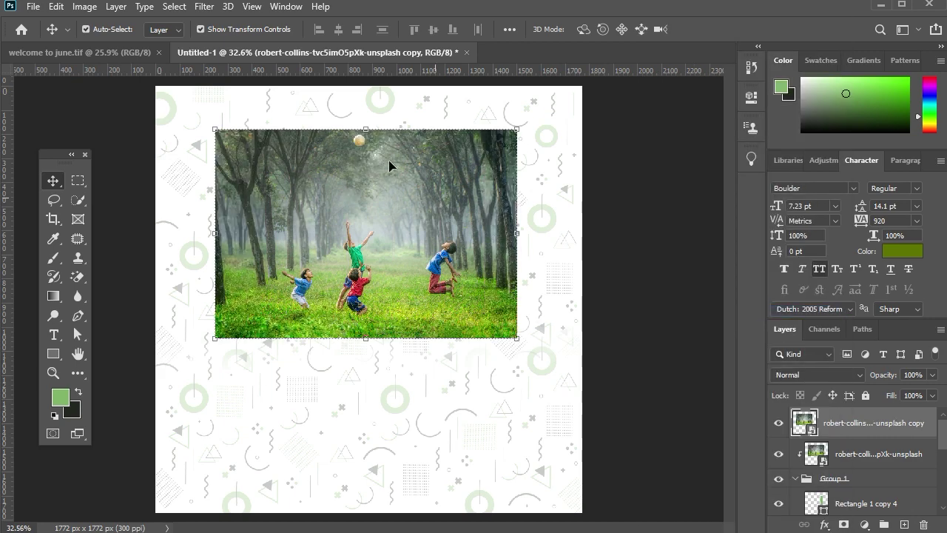
pyautogui.scroll(6, 382, 112)
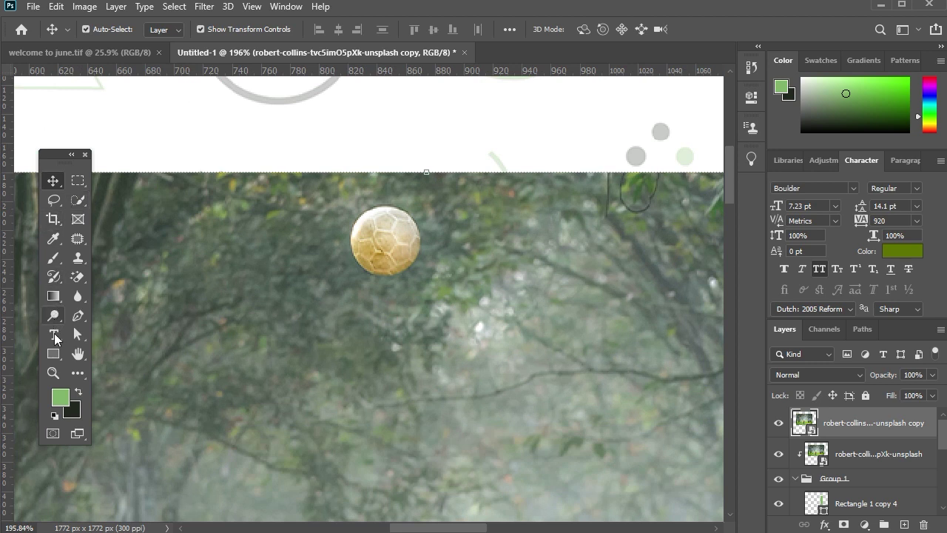
pyautogui.moveTo(54, 354); pyautogui.dragTo(132, 377)
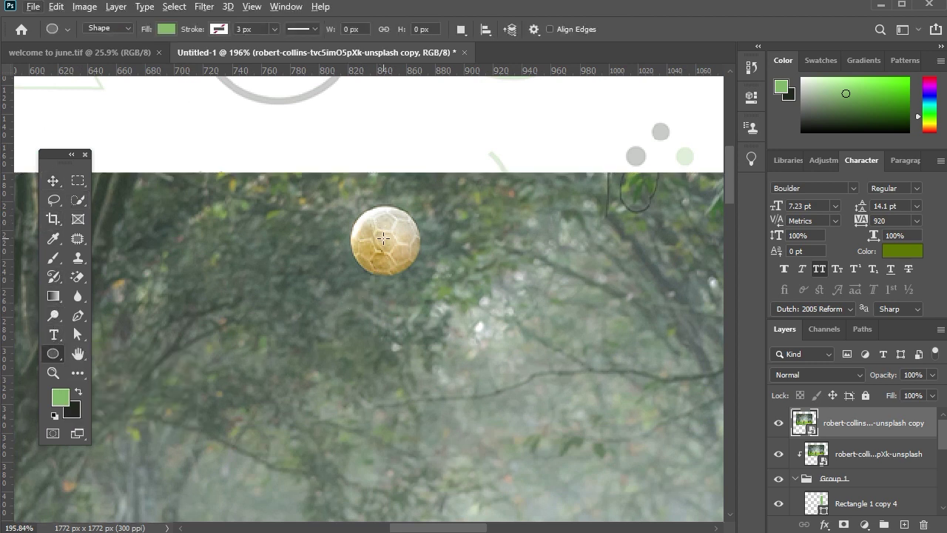
pyautogui.moveTo(387, 238); pyautogui.dragTo(414, 273)
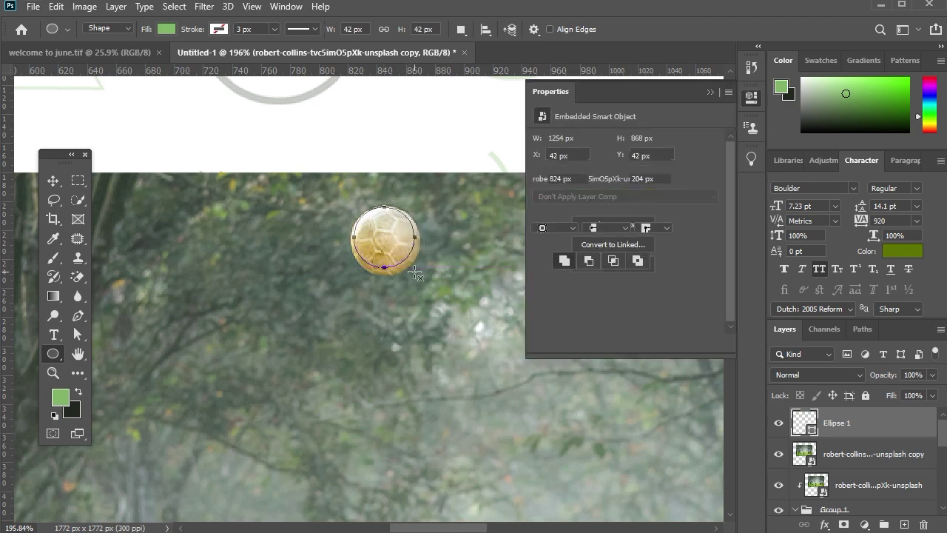
# - Enlarge the circle to about 48 px so that it covers the whole ball
pyautogui.scroll(3, 394, 259)
pyautogui.press('v')
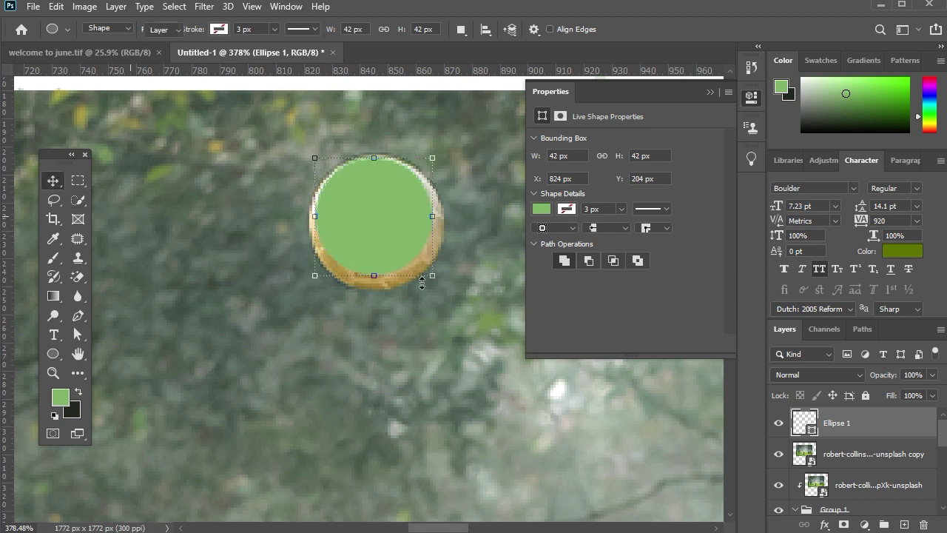
pyautogui.moveTo(431, 275); pyautogui.dragTo(440, 286)
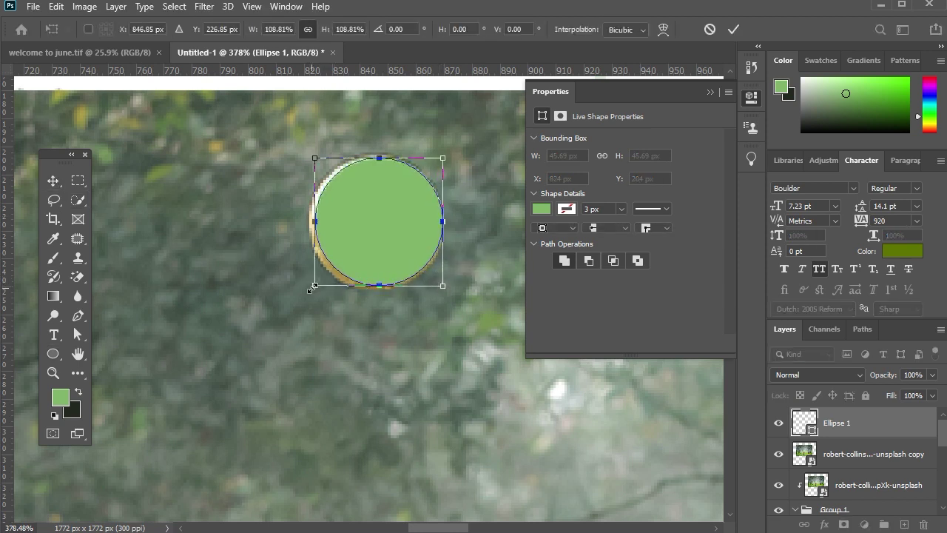
pyautogui.moveTo(310, 287); pyautogui.dragTo(310, 291)
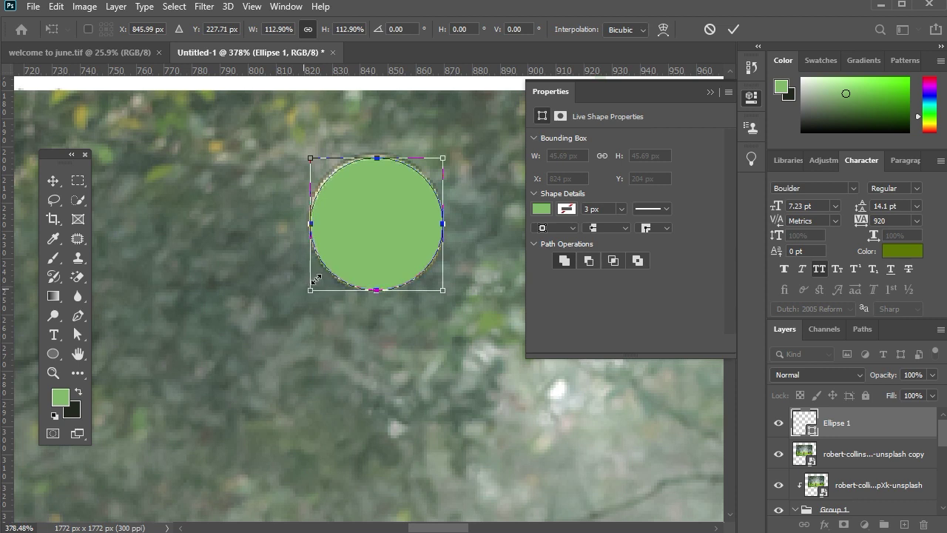
pyautogui.moveTo(309, 156); pyautogui.dragTo(309, 156)
pyautogui.press('Return')
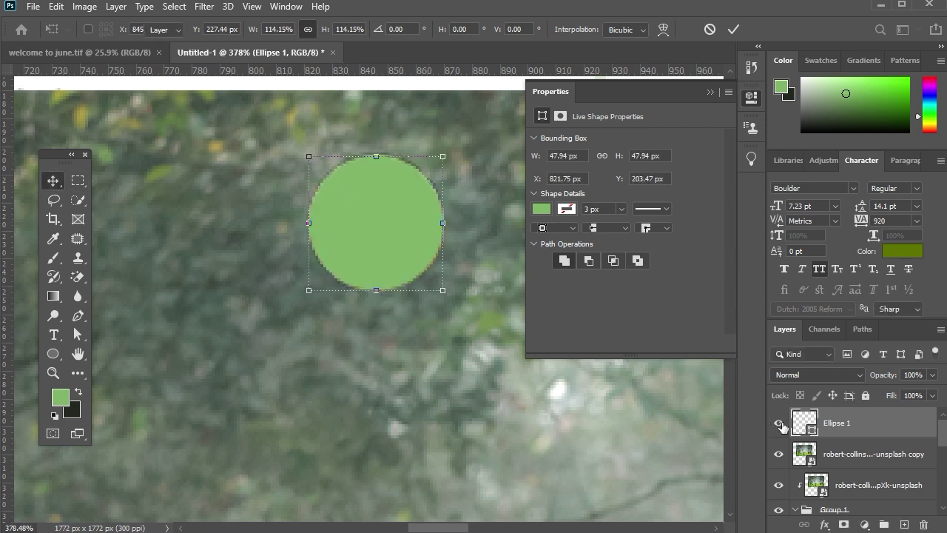
# - Load the circle as a selection, hide its layer, and mask the duplicated photo down to the ball
pyautogui.keyDown('ctrl'); pyautogui.click(798, 423); pyautogui.keyUp('ctrl')
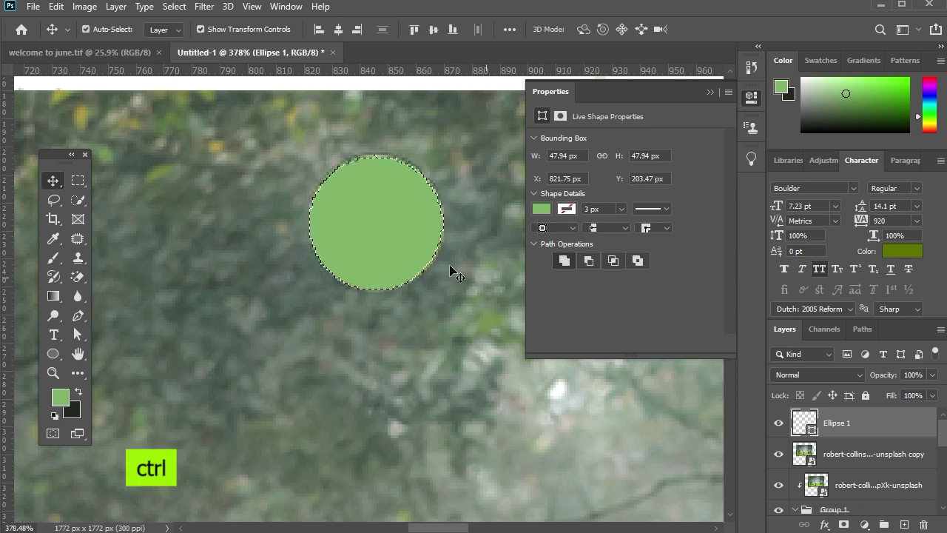
pyautogui.click(777, 424)
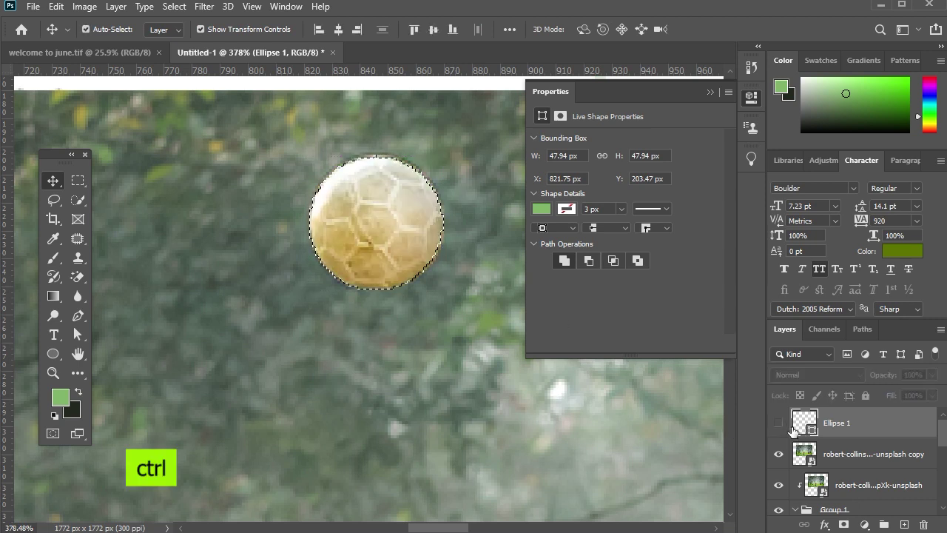
pyautogui.scroll(-5, 840, 438)
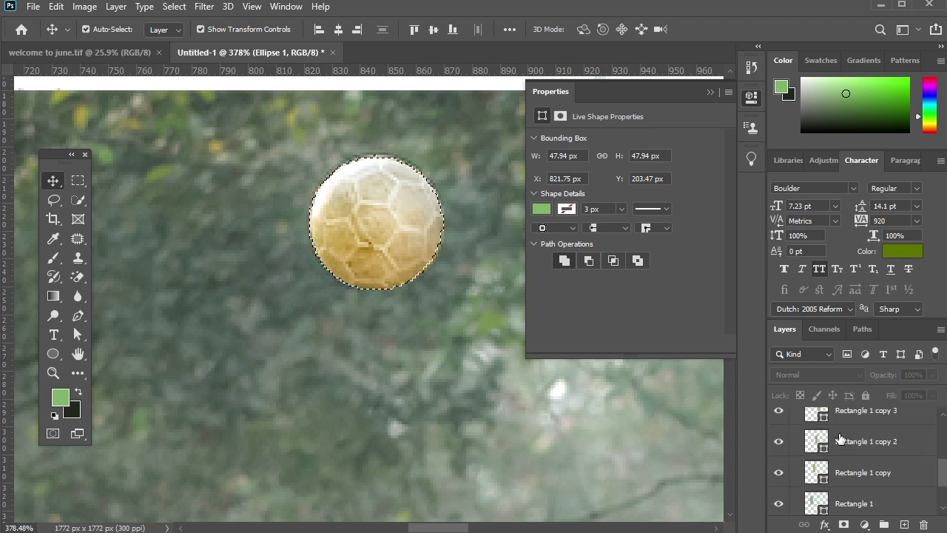
pyautogui.scroll(3, 839, 438)
pyautogui.scroll(2, 839, 438)
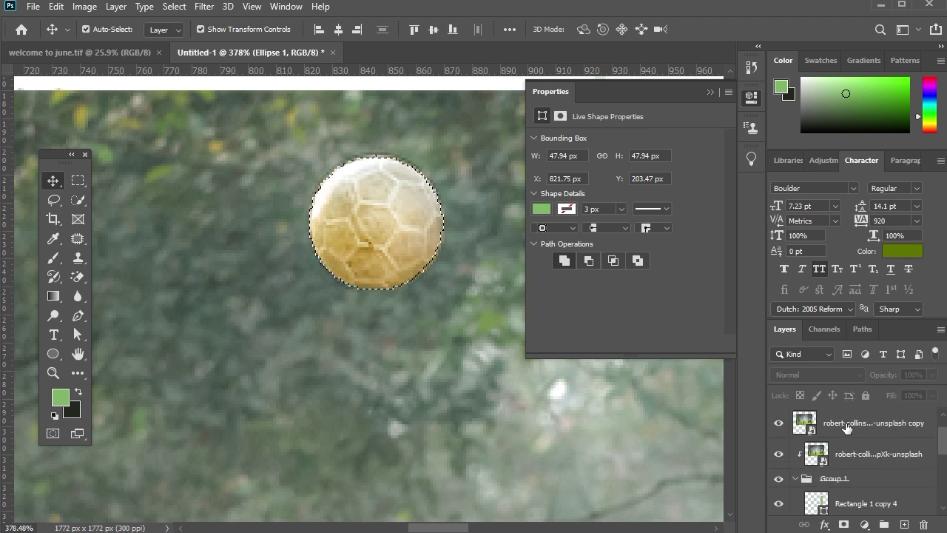
pyautogui.click(847, 427)
pyautogui.click(844, 524)
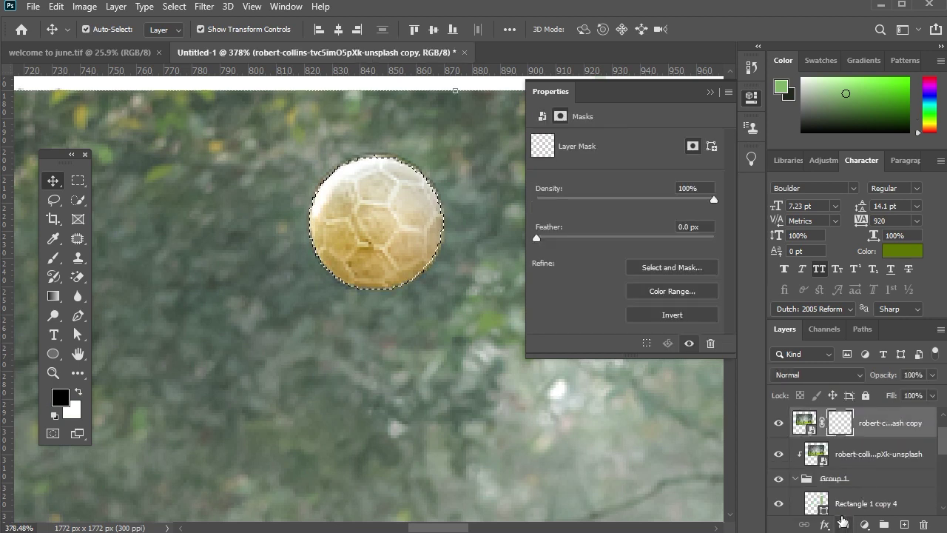
pyautogui.click(711, 94)
pyautogui.scroll(-3, 524, 245)
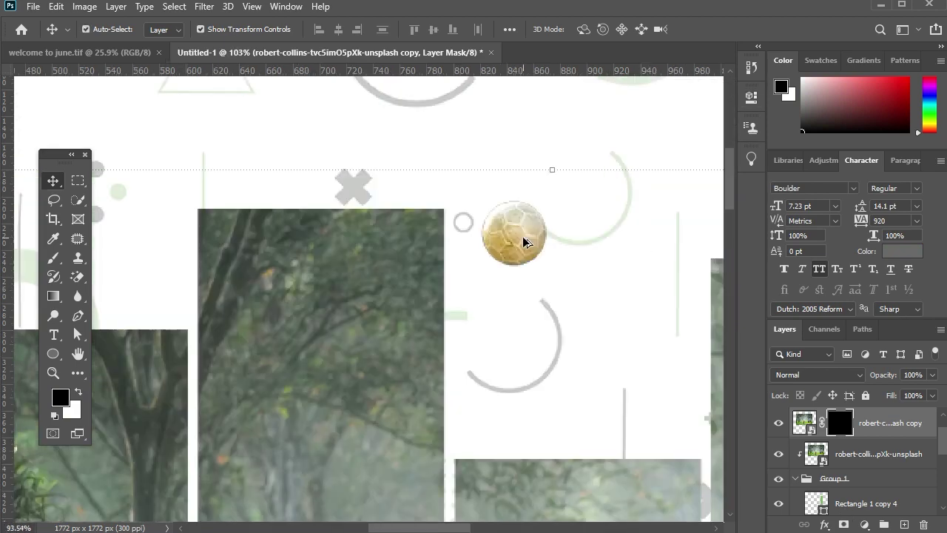
pyautogui.scroll(-2, 523, 241)
pyautogui.scroll(-4, 523, 241)
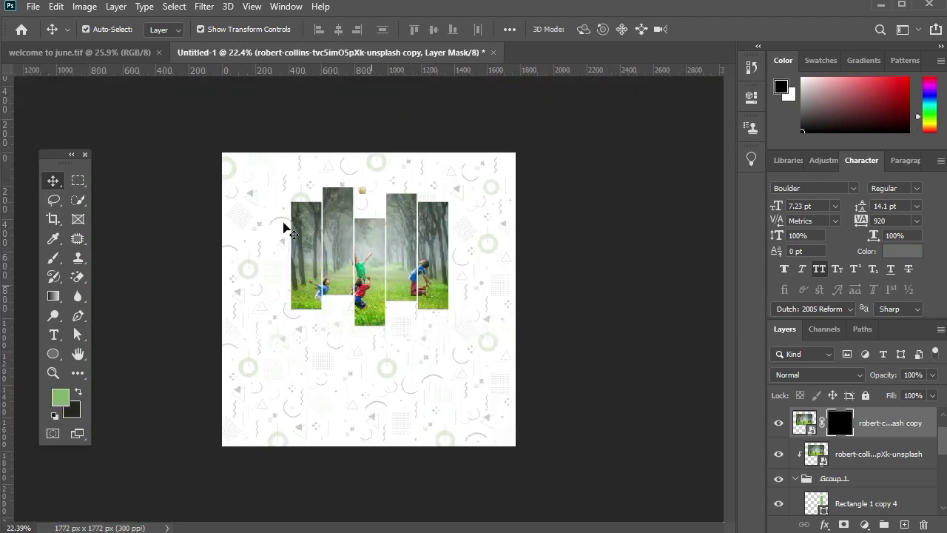
# - Collapse the group of bars and add a Black & White adjustment directly above the clipped forest photo
pyautogui.scroll(3, 323, 228)
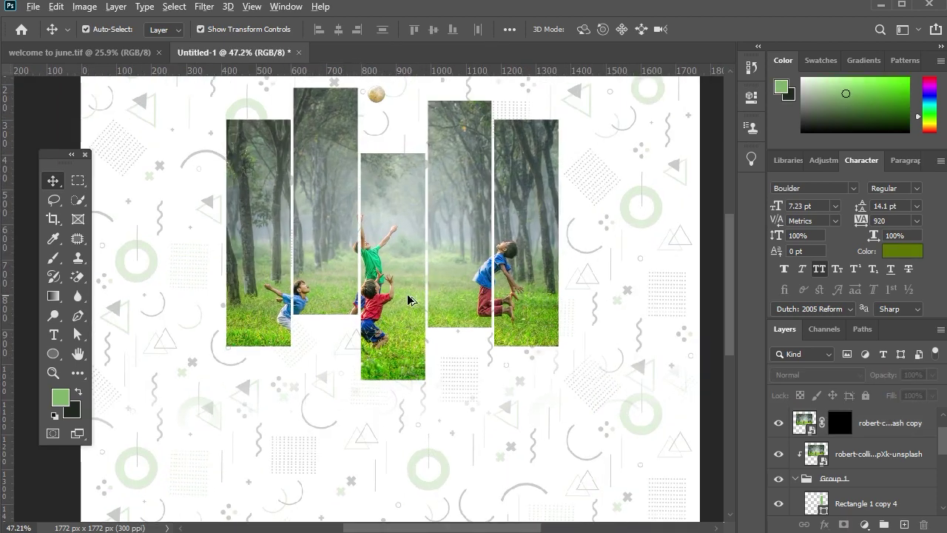
pyautogui.scroll(-1, 409, 299)
pyautogui.click(394, 306)
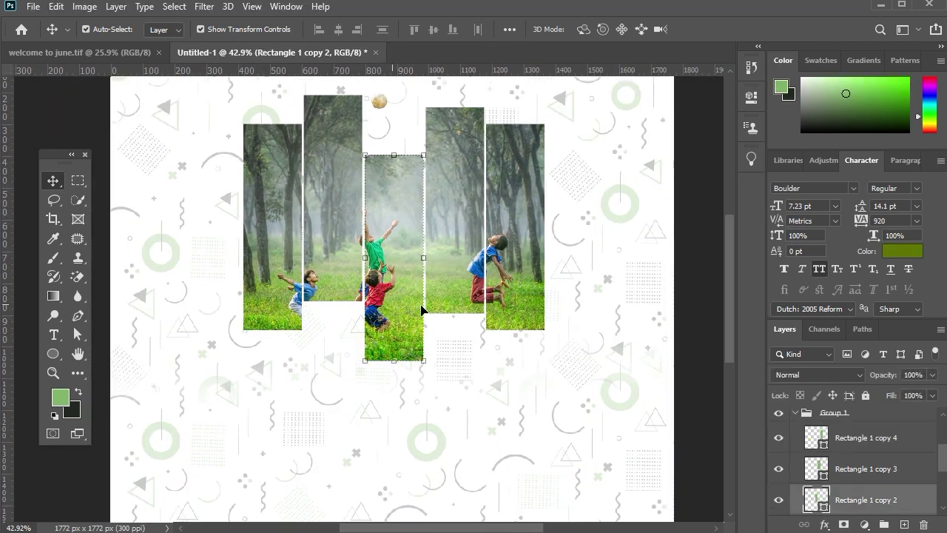
pyautogui.click(794, 414)
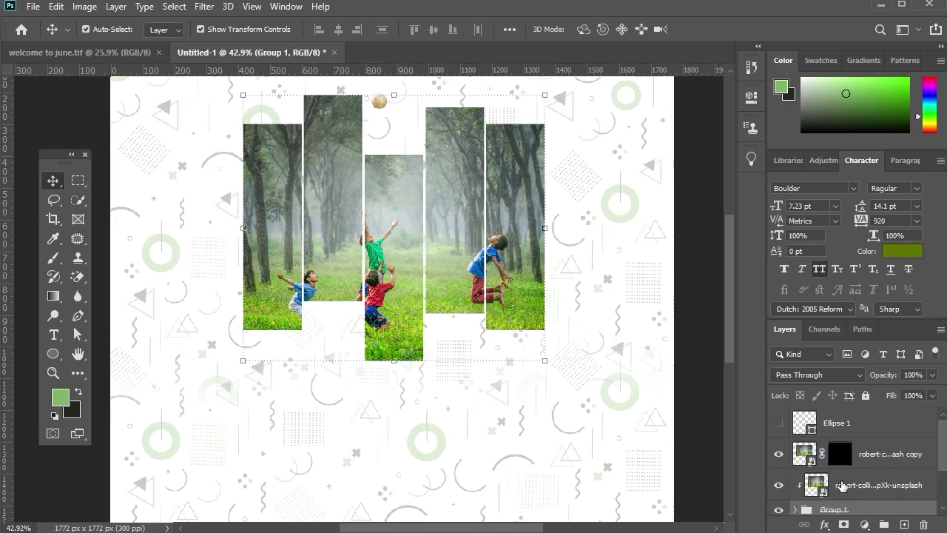
pyautogui.click(841, 484)
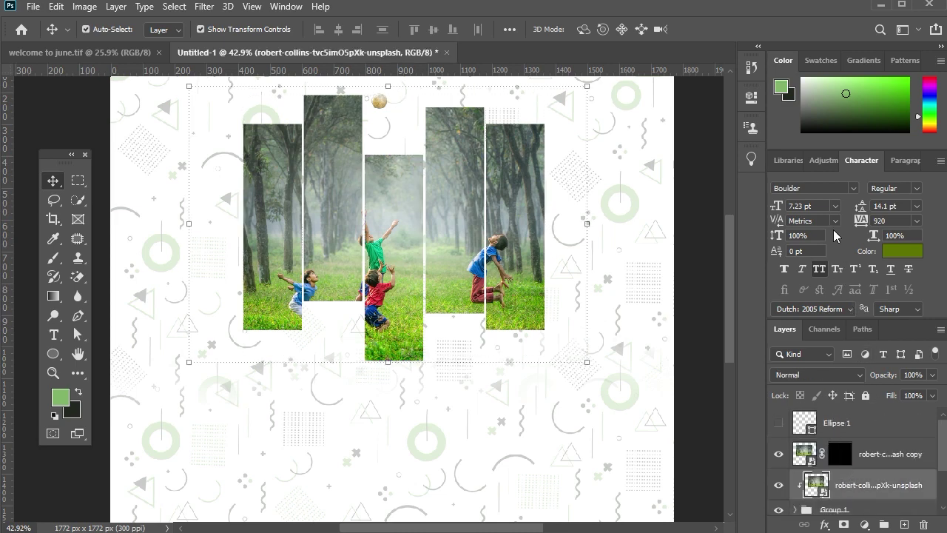
pyautogui.click(827, 161)
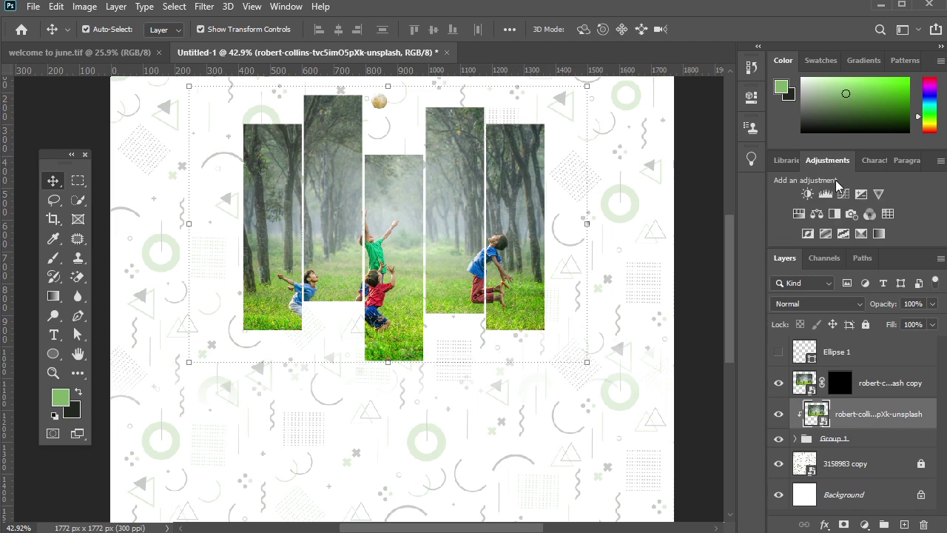
pyautogui.click(836, 213)
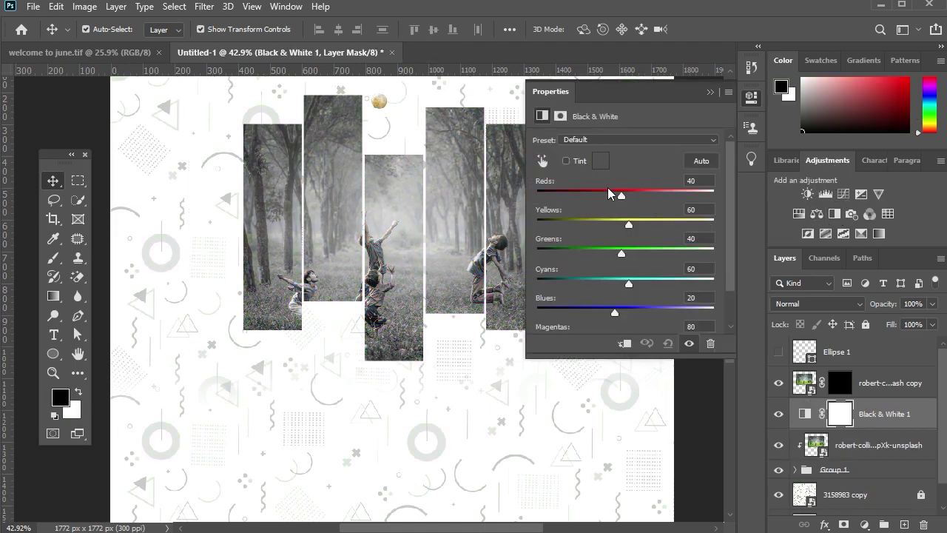
# - Enable Tint on the Black & White adjustment and clip the adjustment to the forest photo
pyautogui.click(567, 161)
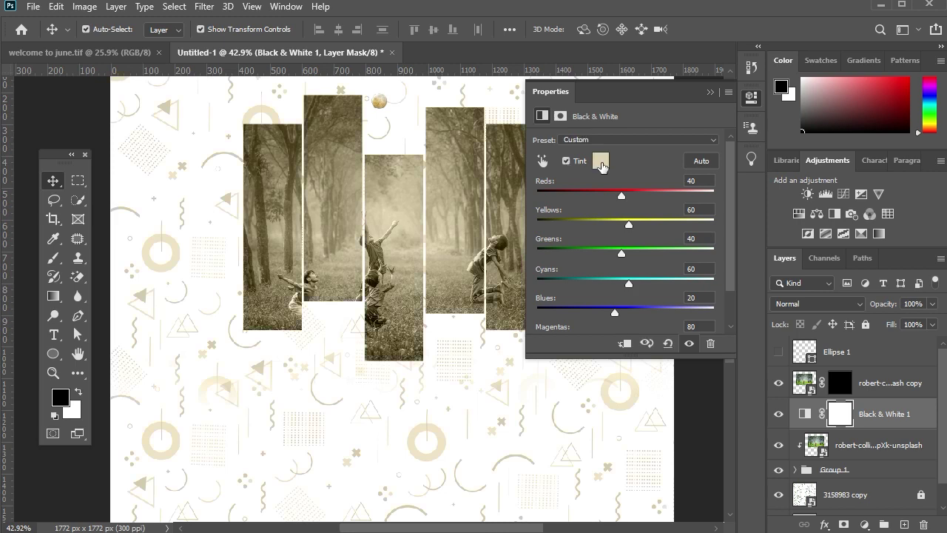
pyautogui.click(601, 162)
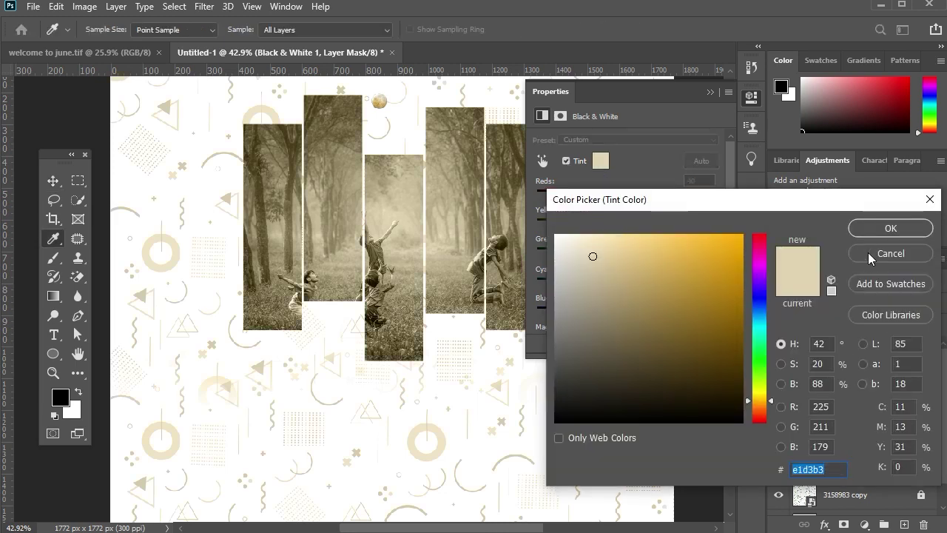
pyautogui.press('Return')
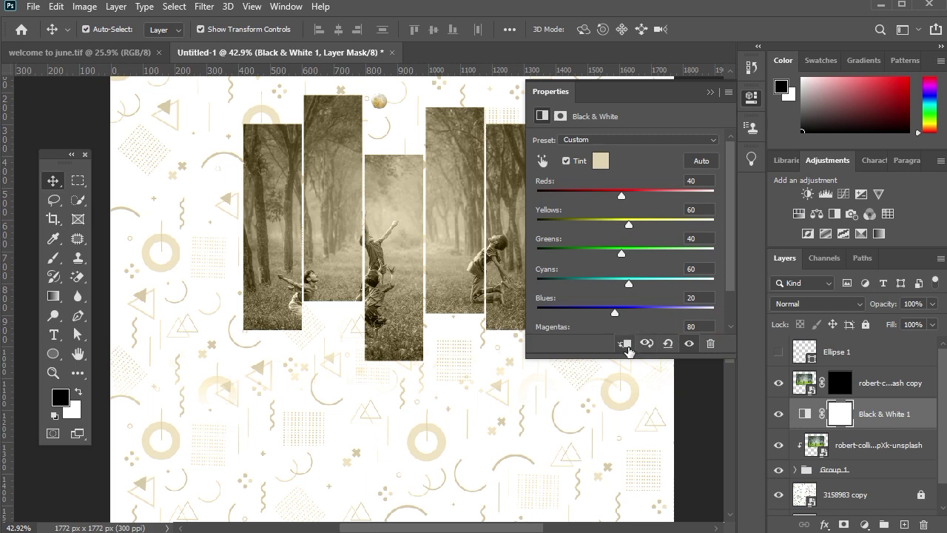
pyautogui.click(625, 344)
# - Set the Black & White tint color to bright green 7add05
pyautogui.click(599, 165)
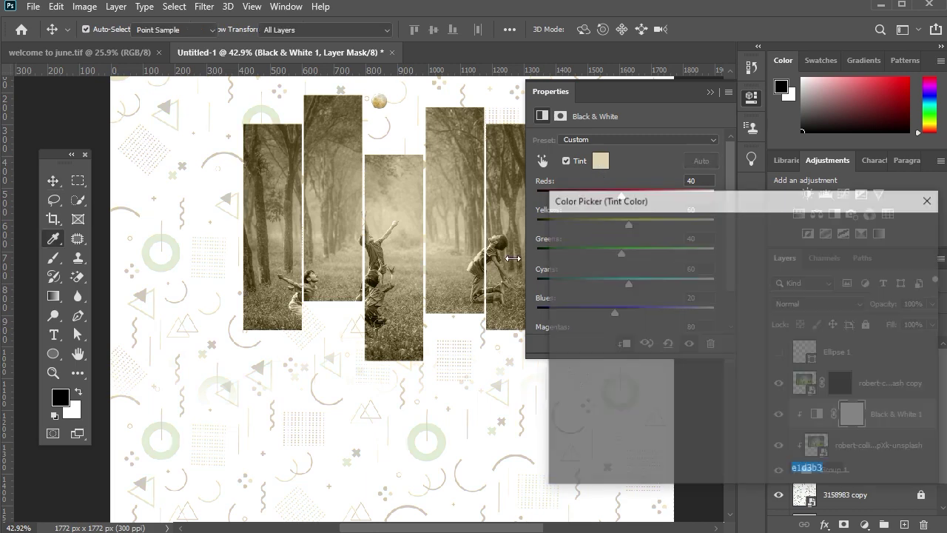
pyautogui.write('ffffff')
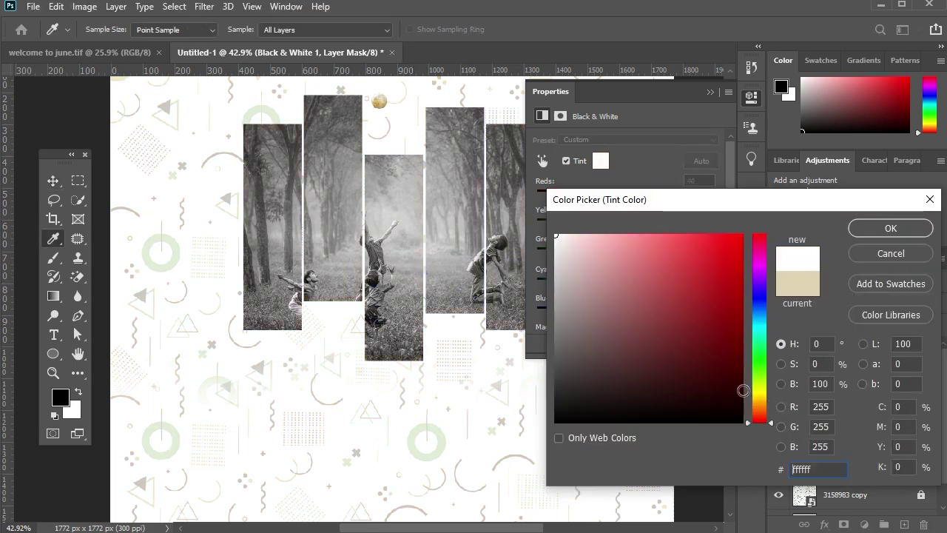
pyautogui.moveTo(767, 423); pyautogui.dragTo(766, 379)
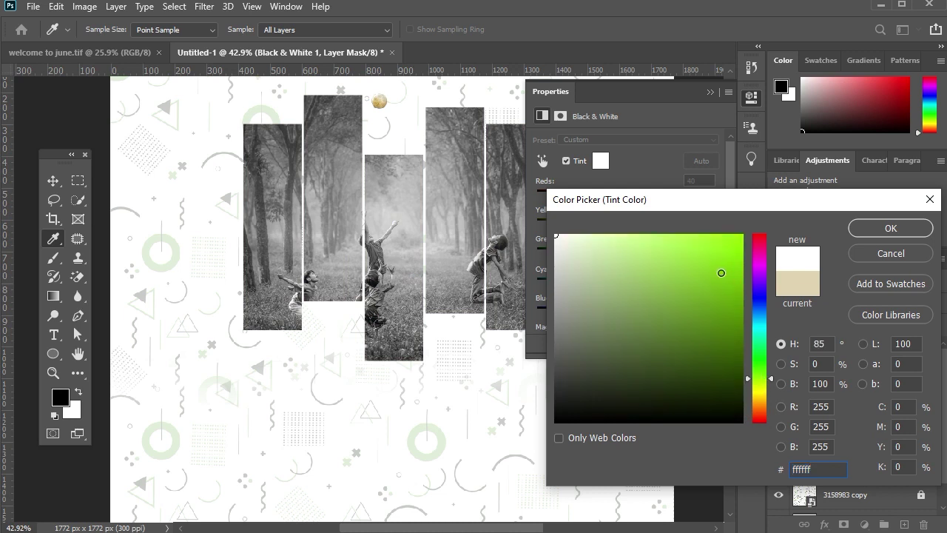
pyautogui.click(743, 261)
pyautogui.click(743, 256)
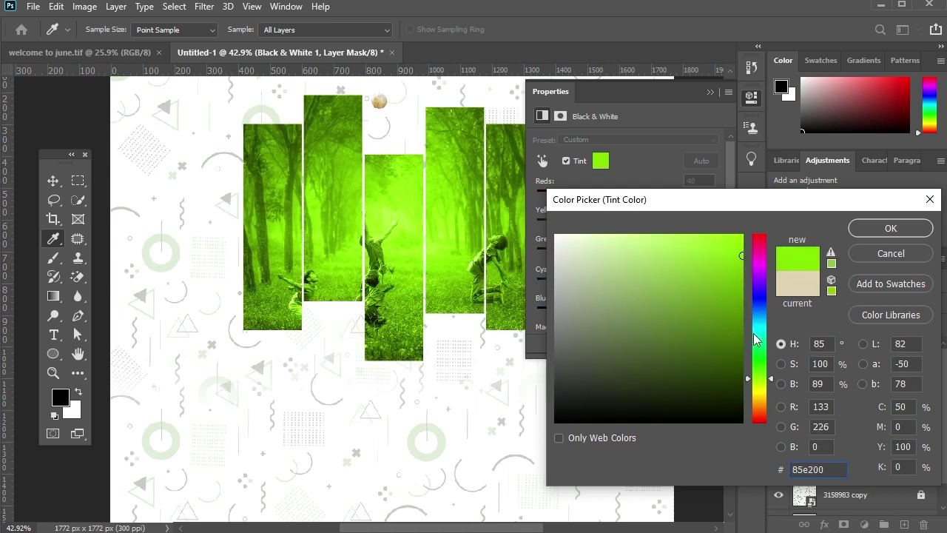
pyautogui.moveTo(765, 385); pyautogui.dragTo(763, 376)
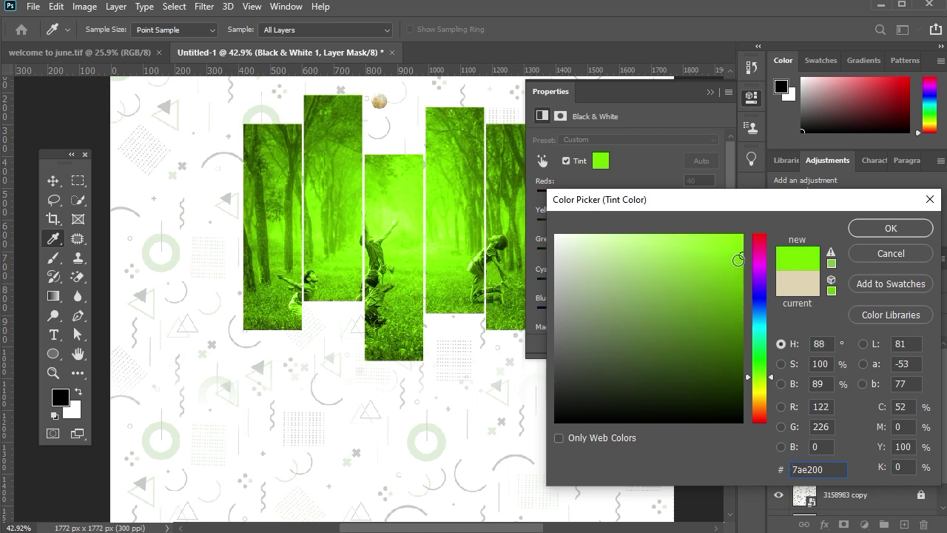
pyautogui.click(739, 260)
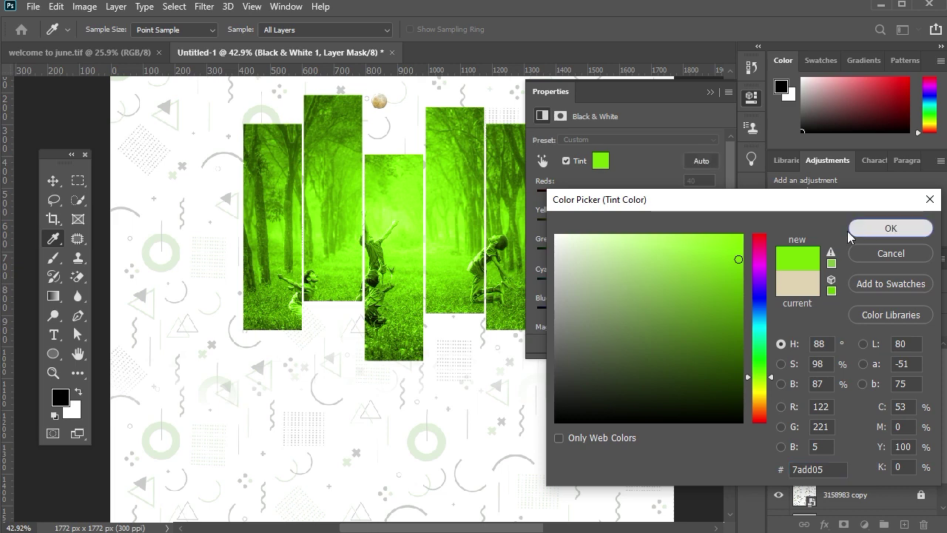
pyautogui.click(851, 231)
# - Adjust the Black & White mix to Reds 63, Yellows 54, Greens 52 and Cyans about 73
pyautogui.moveTo(631, 202)
pyautogui.mouseDown()
pyautogui.moveTo(643, 200)
pyautogui.moveTo(631, 201)
pyautogui.mouseUp()
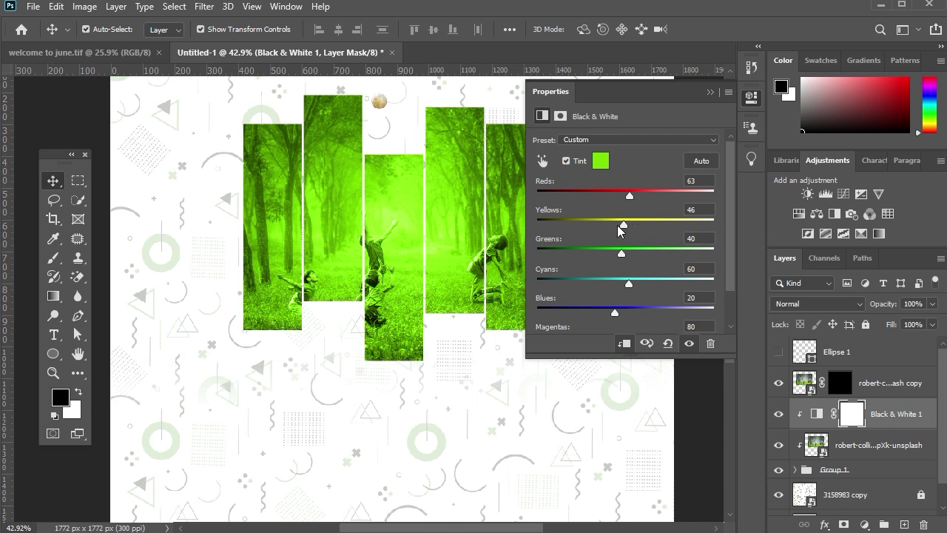
pyautogui.moveTo(623, 224); pyautogui.dragTo(624, 226)
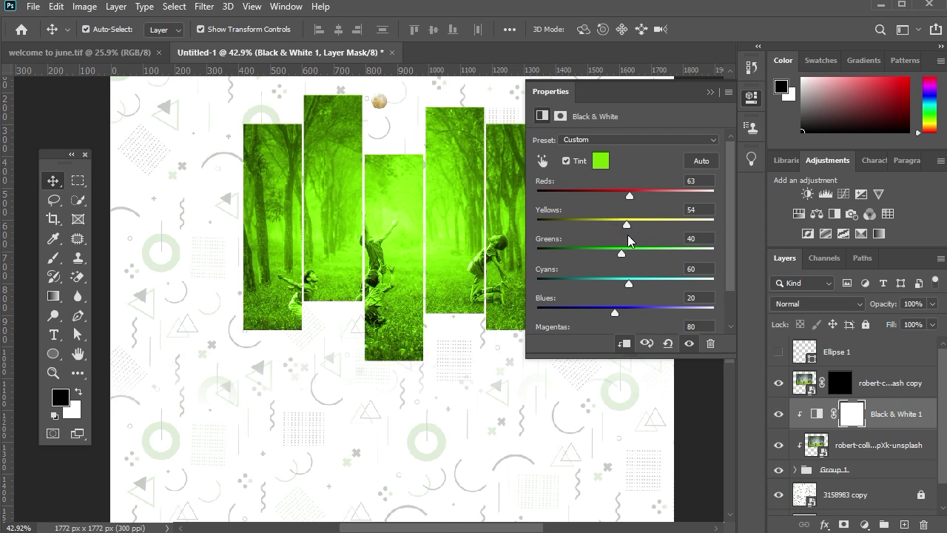
pyautogui.moveTo(624, 254); pyautogui.dragTo(626, 257)
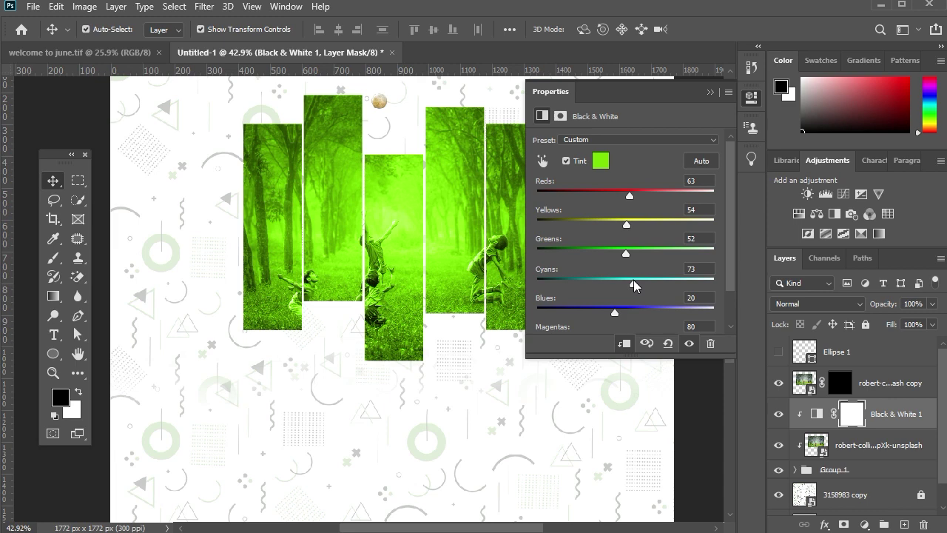
# - Shift the Black & White tint color to yellowish green 8edd05, close the adjustment's properties and deselect the layer
pyautogui.click(600, 161)
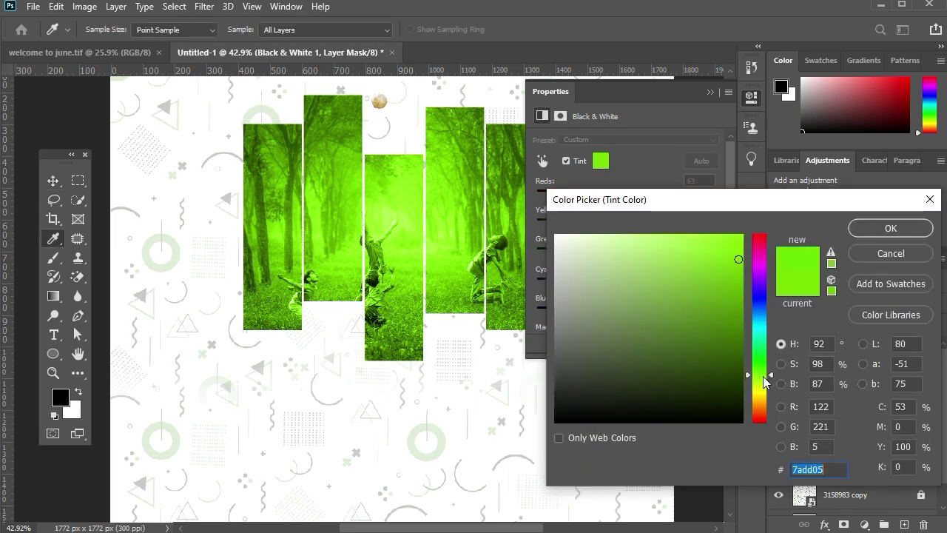
pyautogui.moveTo(764, 375); pyautogui.dragTo(764, 380)
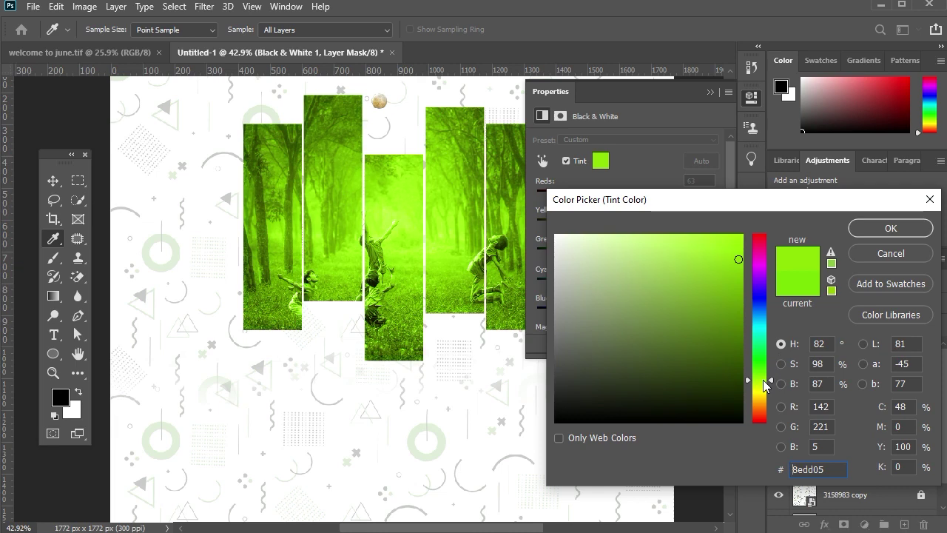
pyautogui.click(890, 229)
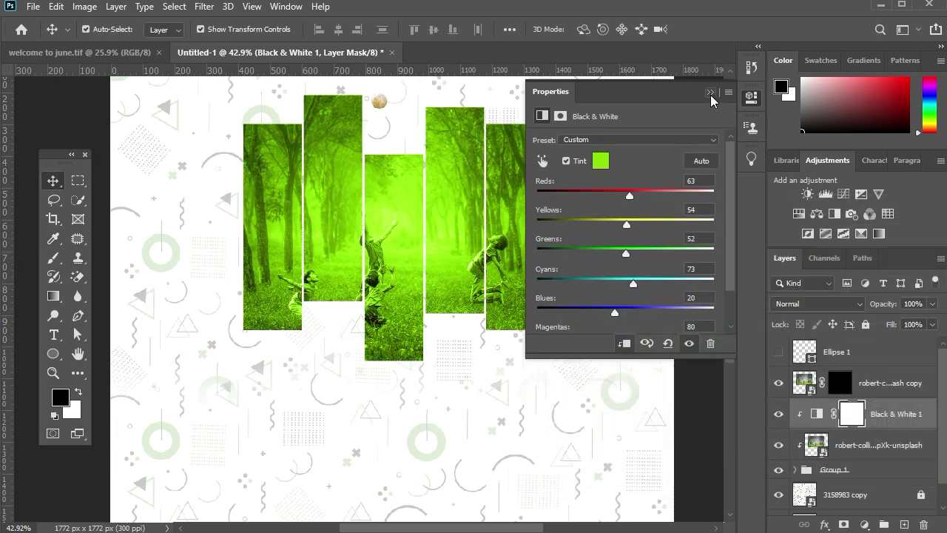
pyautogui.click(712, 94)
pyautogui.click(658, 268)
# - Add the text "welcome to" in Montterule Italic below the photo bars and scale it up to about 32 pt
pyautogui.scroll(-4, 463, 253)
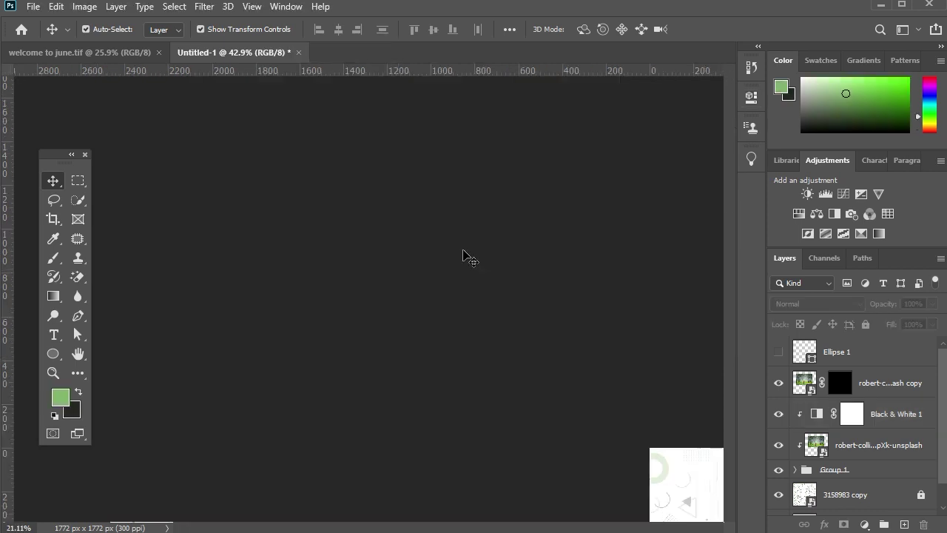
pyautogui.scroll(2, 390, 368)
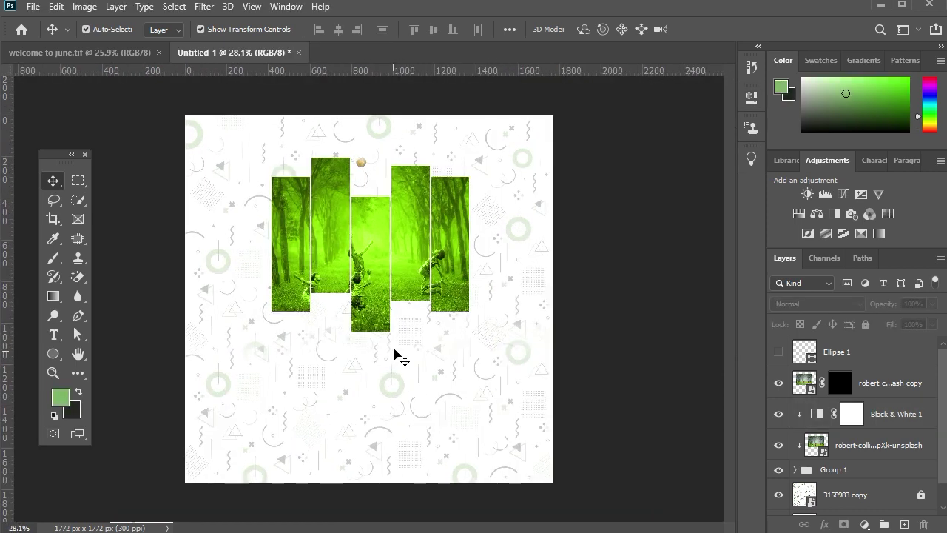
pyautogui.scroll(1, 370, 296)
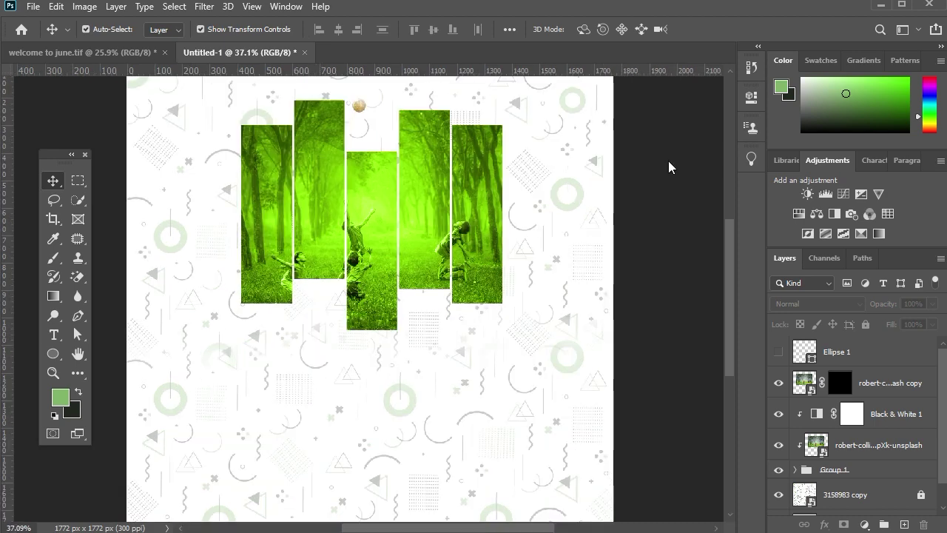
pyautogui.scroll(-1, 459, 368)
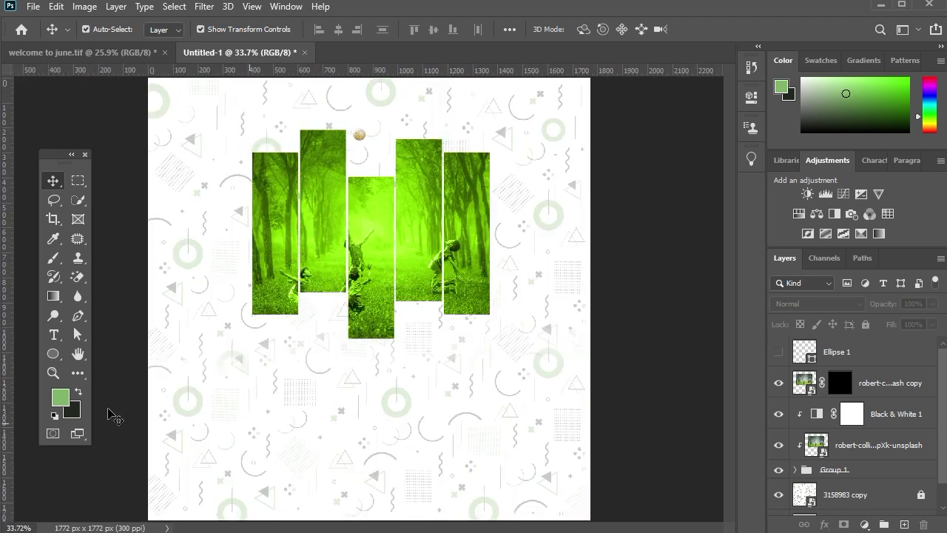
pyautogui.click(54, 334)
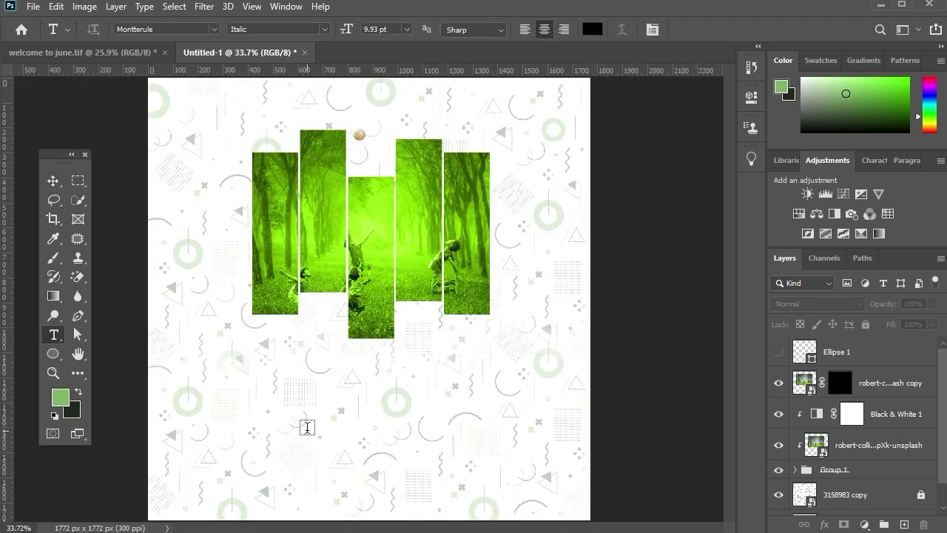
pyautogui.click(307, 428)
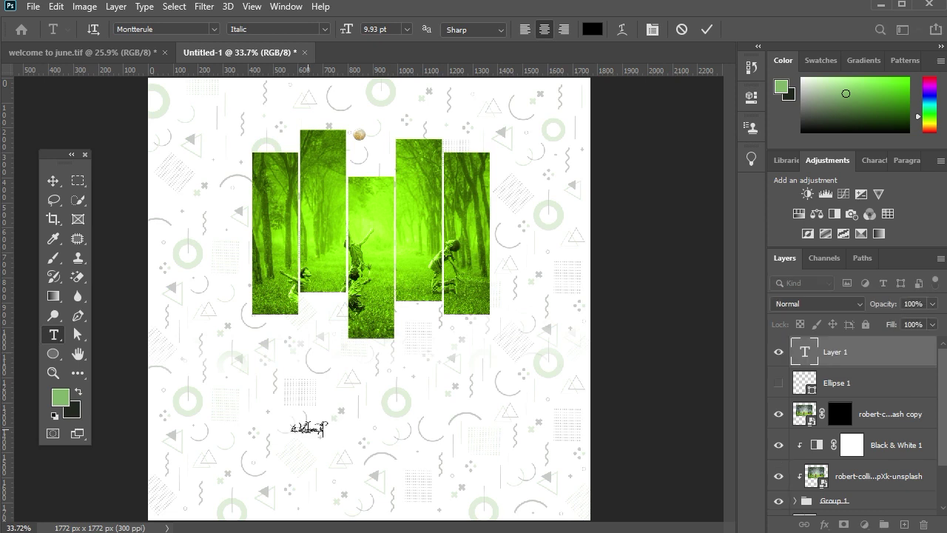
pyautogui.click(54, 181)
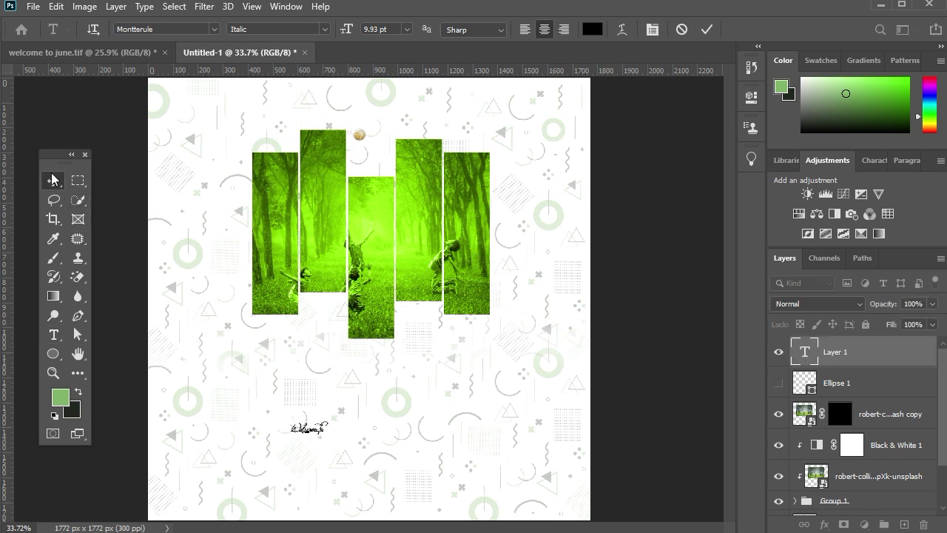
pyautogui.moveTo(329, 419); pyautogui.dragTo(423, 384)
pyautogui.press('Return')
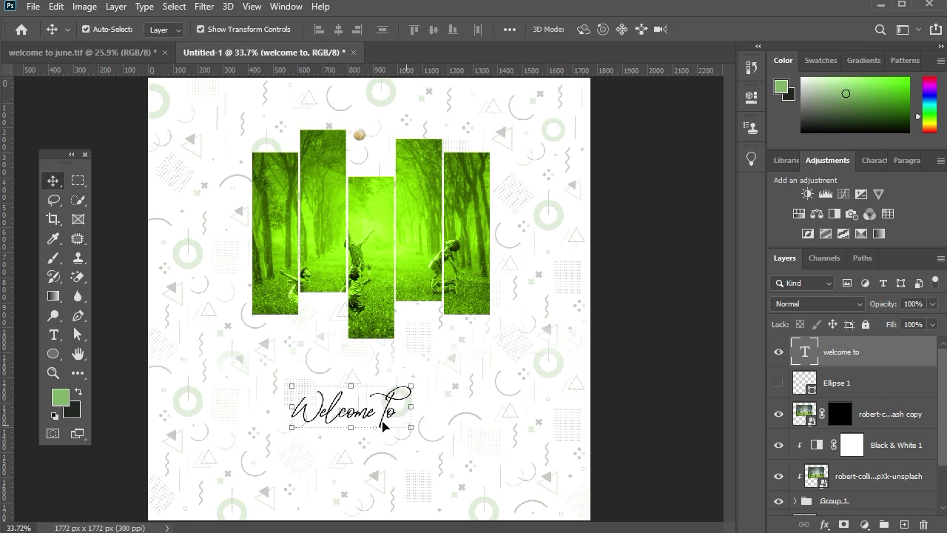
# - Duplicate the "welcome to" text directly below the original and change the copy's wording to "JUNE"
pyautogui.moveTo(385, 418); pyautogui.dragTo(375, 460)
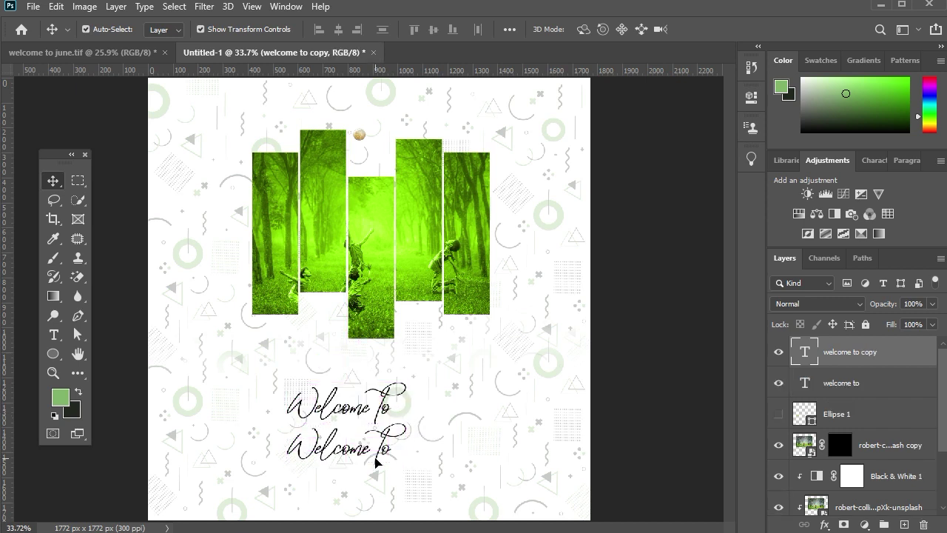
pyautogui.press('t')
pyautogui.tripleClick(375, 460)
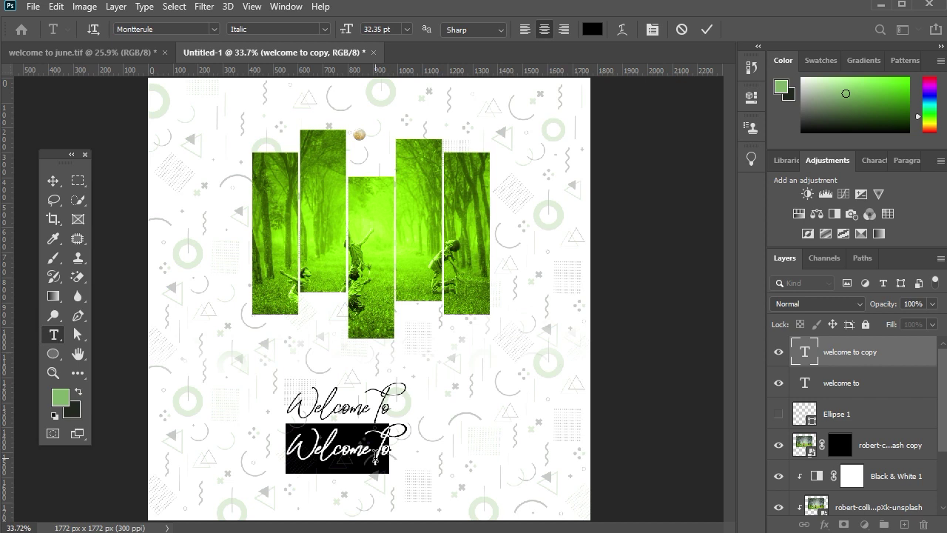
pyautogui.write('Jun')
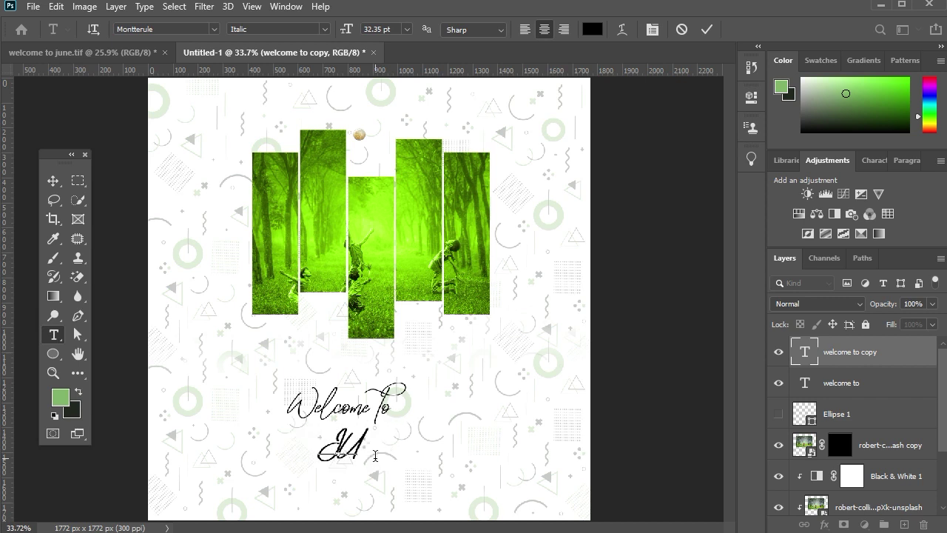
pyautogui.write('NE')
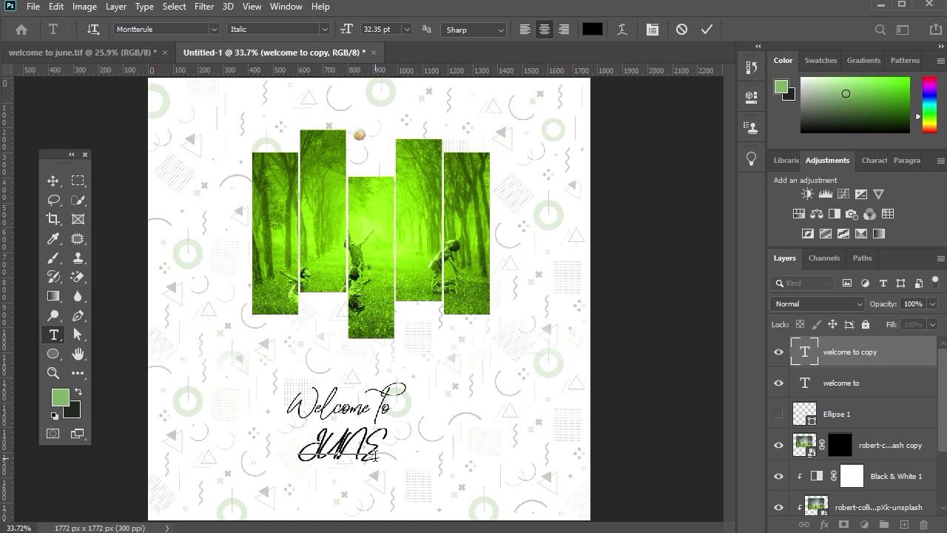
pyautogui.click(52, 181)
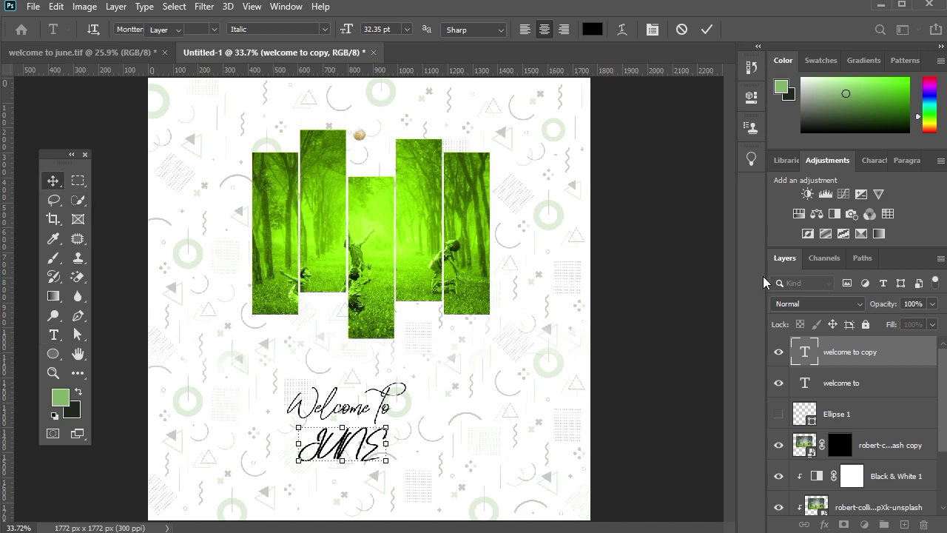
# - Change the "JUNE" text's font to Humane in the Bold style
pyautogui.click(874, 160)
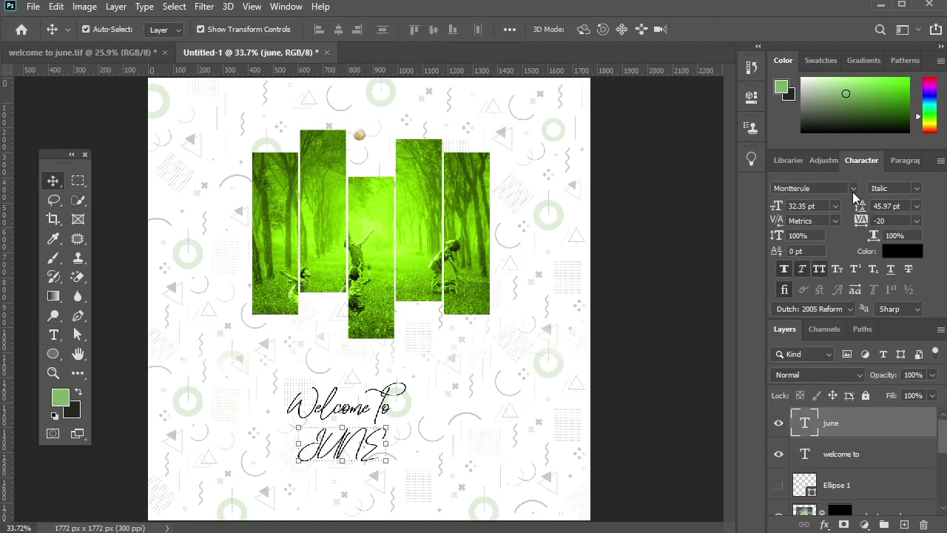
pyautogui.click(853, 191)
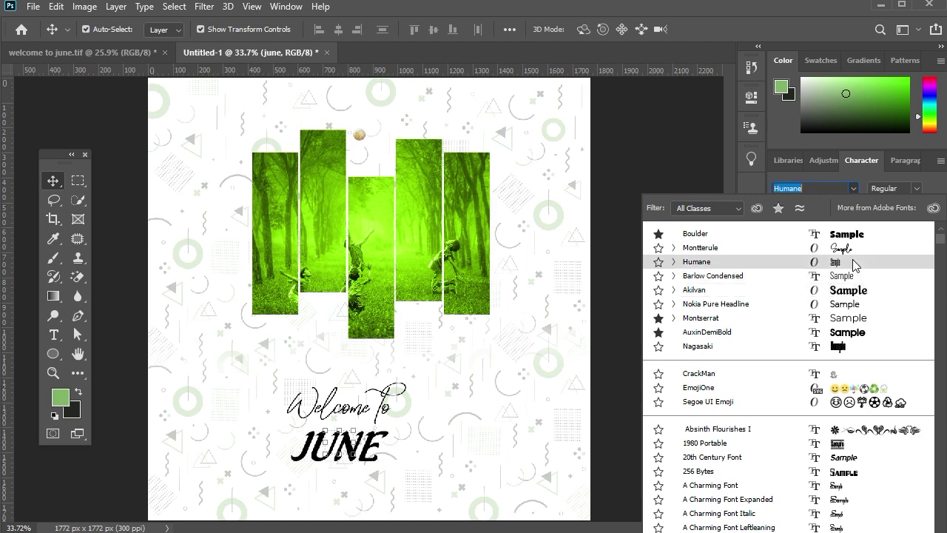
pyautogui.click(854, 264)
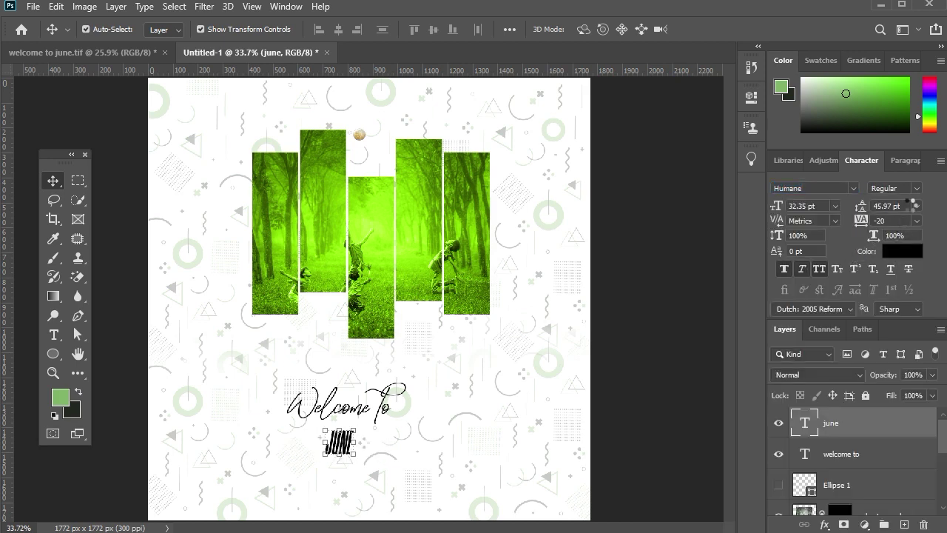
pyautogui.click(918, 190)
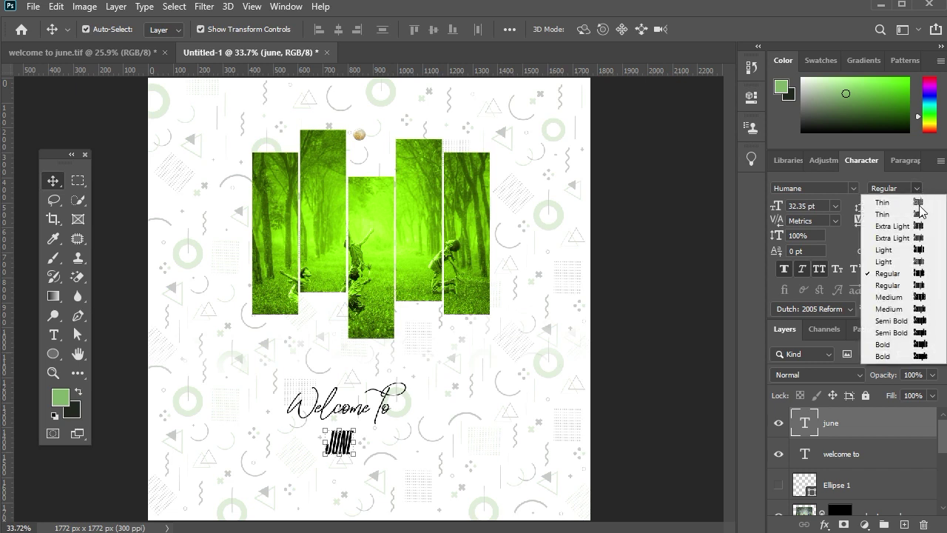
pyautogui.click(920, 356)
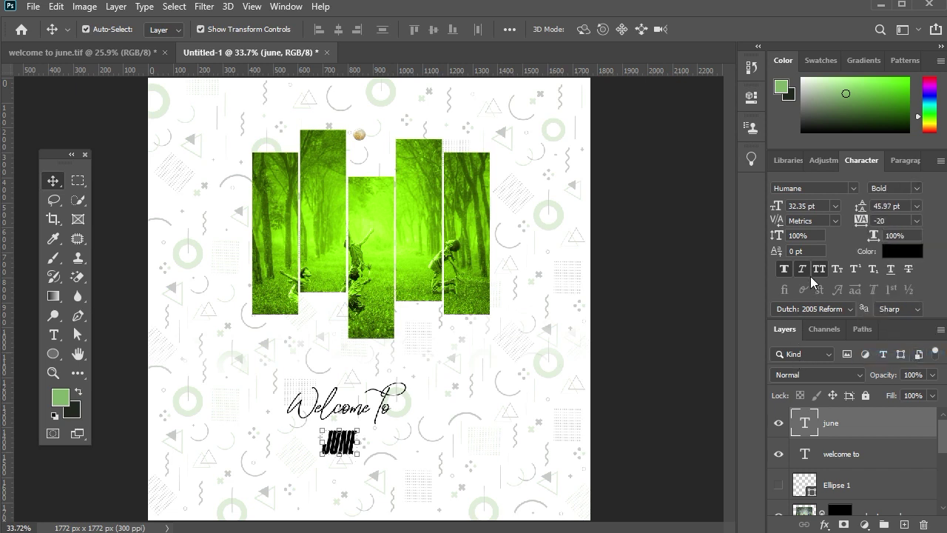
# - Enlarge the "JUNE" text to about 118 pt, overlapping "welcome to", and put its layer behind the "welcome to" layer
pyautogui.click(362, 440)
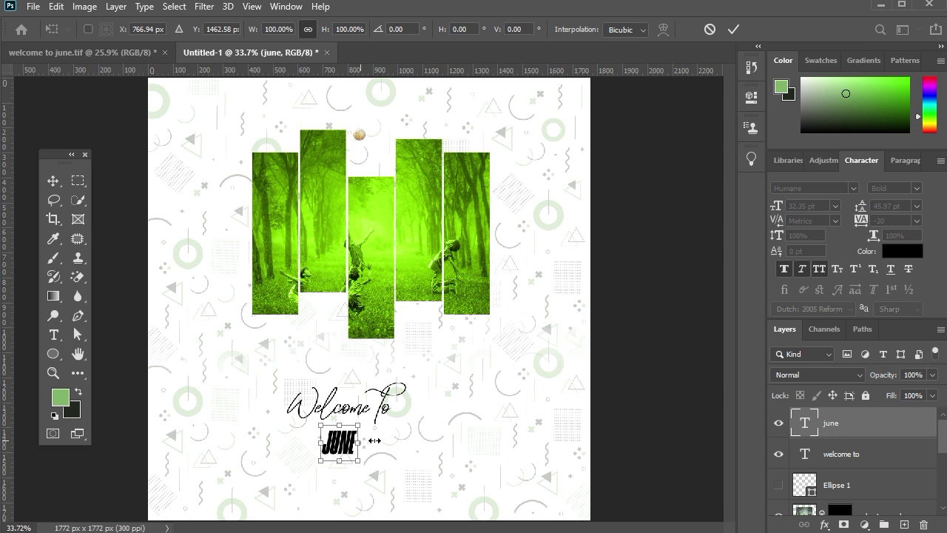
pyautogui.moveTo(374, 441); pyautogui.dragTo(423, 459)
pyautogui.press('Return')
pyautogui.hotkey('ctrl', '[')
# - Color the "JUNE" text bright green 9cff00, starting from a color sampled from the forest photo
pyautogui.press('i')
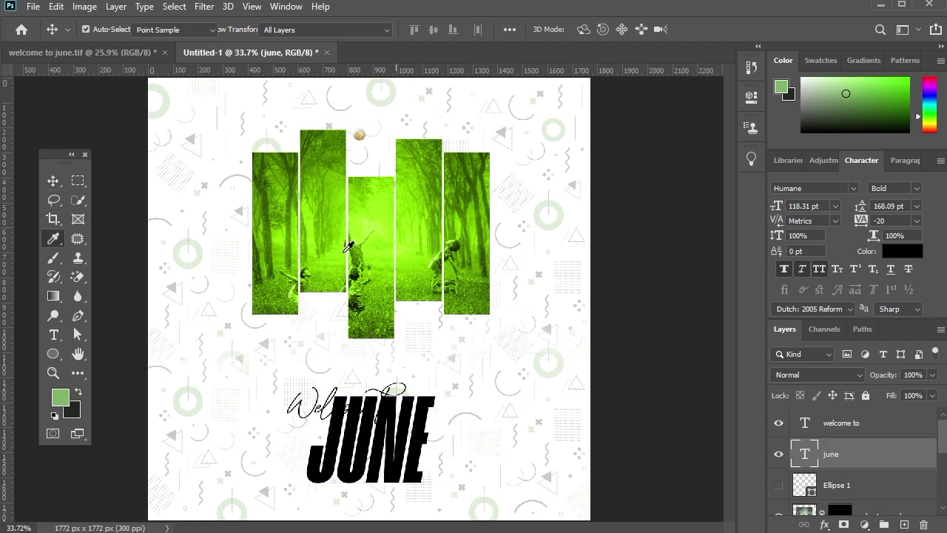
pyautogui.click(381, 228)
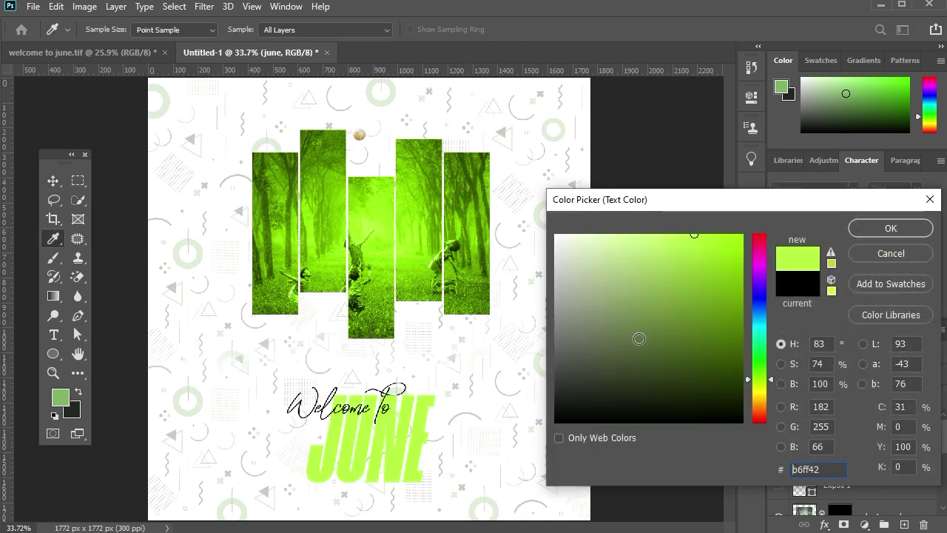
pyautogui.moveTo(714, 239); pyautogui.dragTo(759, 235)
pyautogui.moveTo(755, 380); pyautogui.dragTo(757, 379)
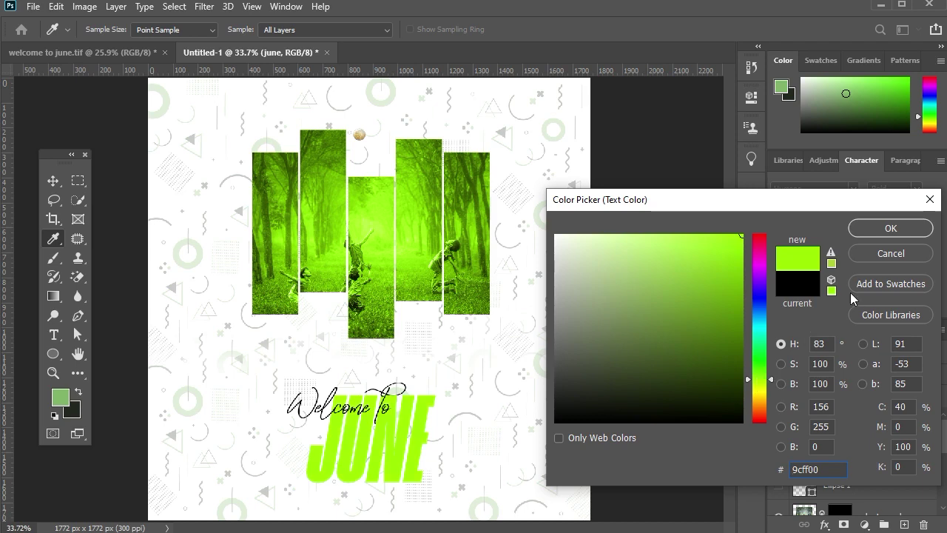
pyautogui.click(874, 228)
# - Shift the "welcome to" text slightly to the right over "JUNE" and deselect it
pyautogui.press('v')
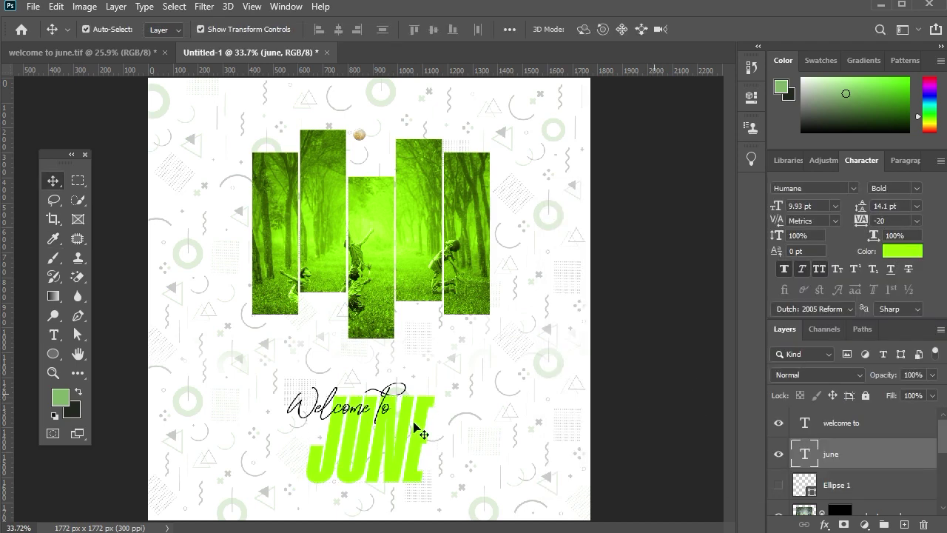
pyautogui.moveTo(392, 421); pyautogui.dragTo(392, 416)
pyautogui.click(642, 387)
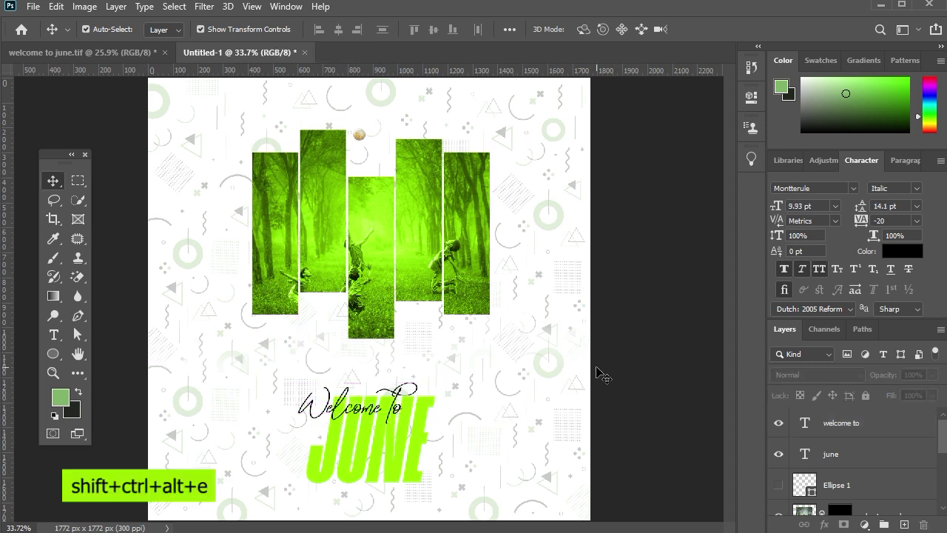
# - Stamp all visible layers into a new top layer and convert that layer to a smart object
pyautogui.scroll(-2, 558, 366)
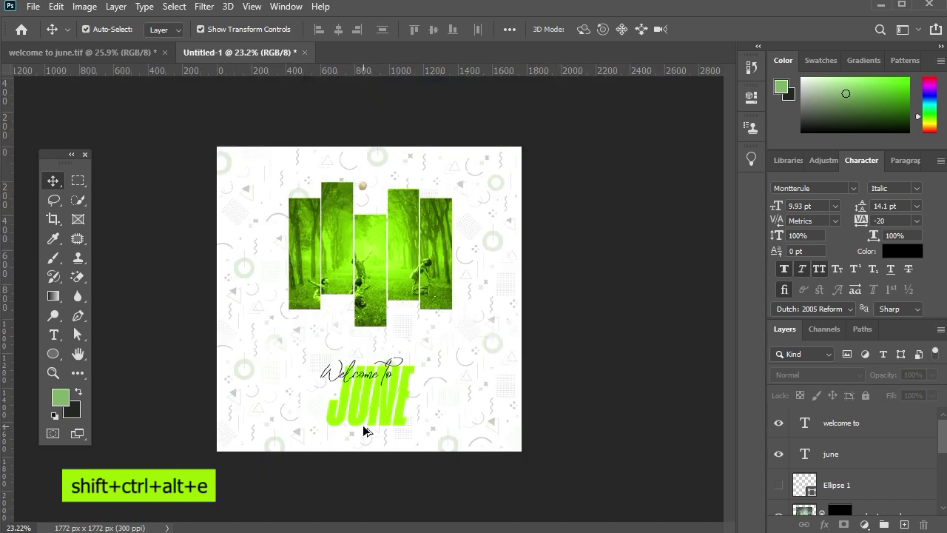
pyautogui.scroll(2, 363, 431)
pyautogui.scroll(-1, 364, 431)
pyautogui.rightClick(836, 423)
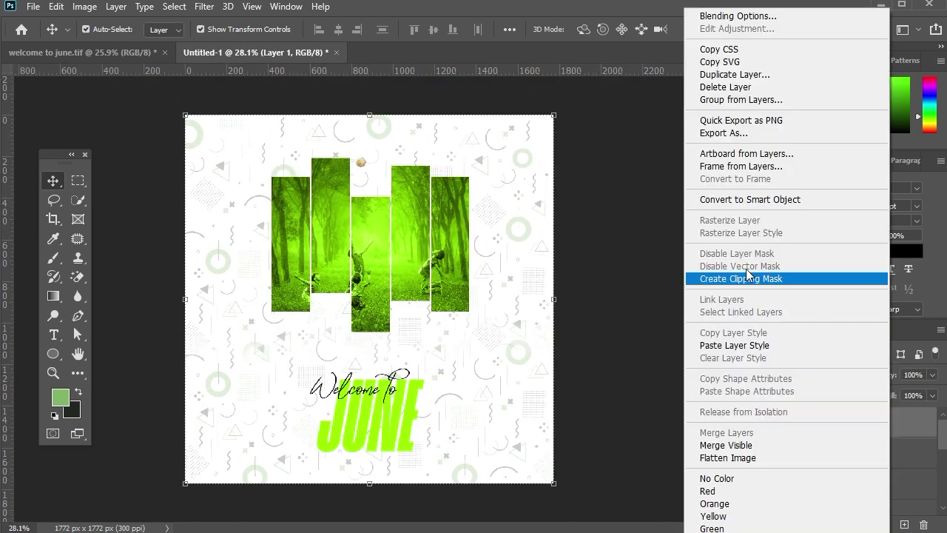
pyautogui.click(747, 199)
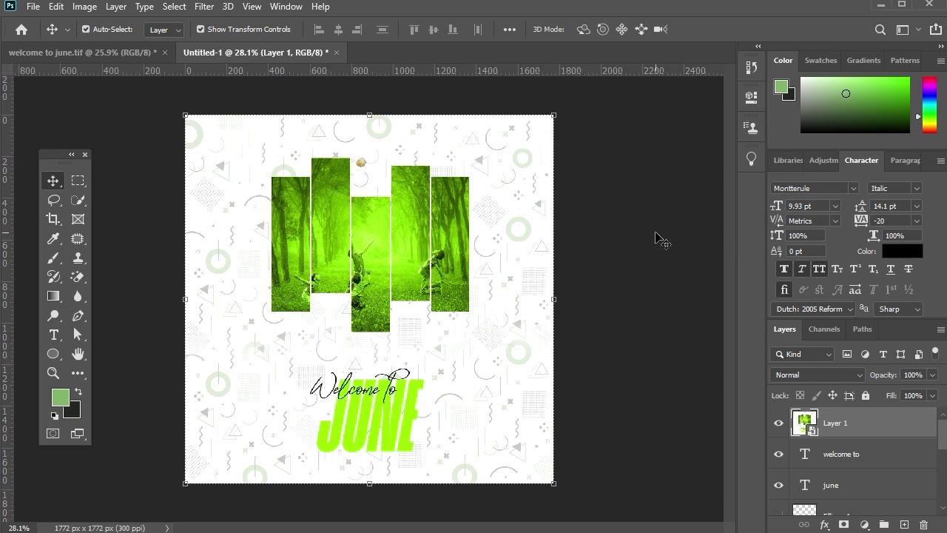
# - Start a Camera Raw filter on the stamped smart object and set Contrast to +15 and Highlights to -13
pyautogui.click(203, 7)
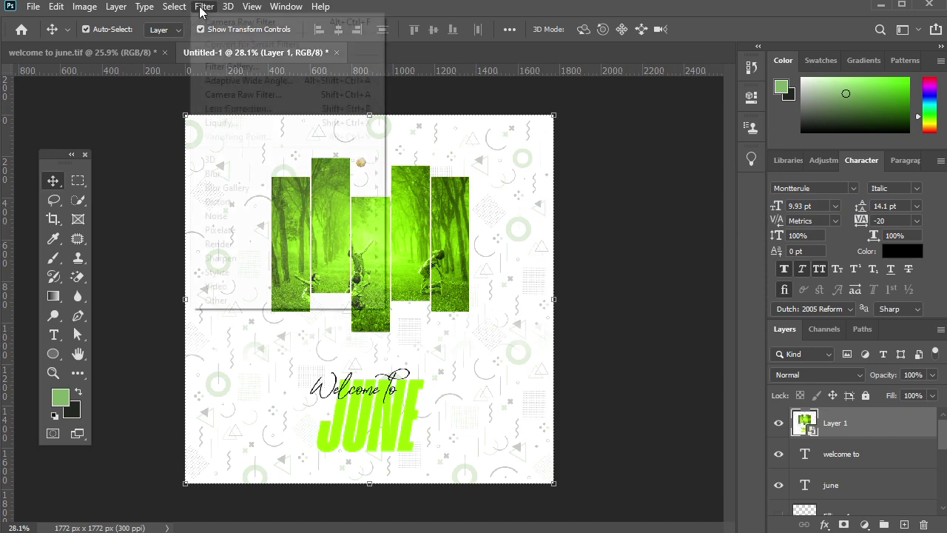
pyautogui.click(232, 94)
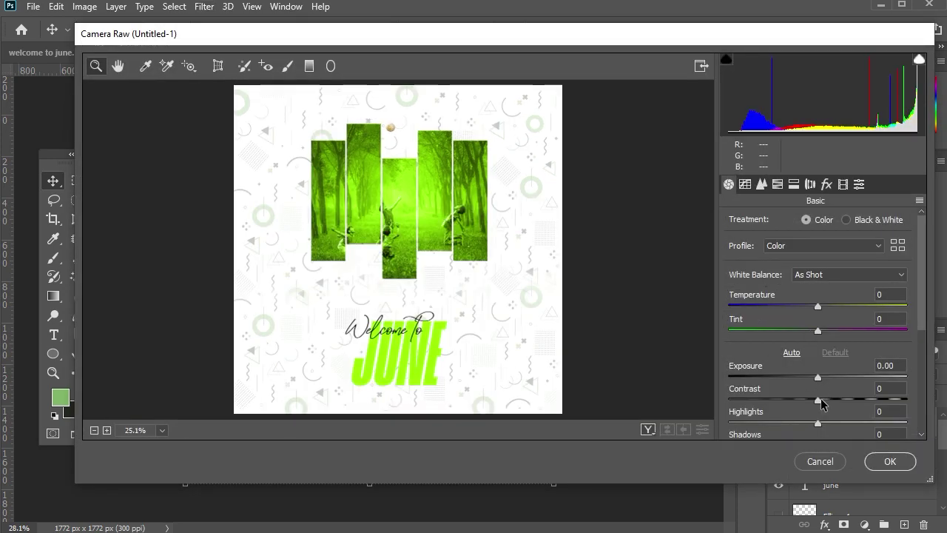
pyautogui.moveTo(820, 404); pyautogui.dragTo(832, 403)
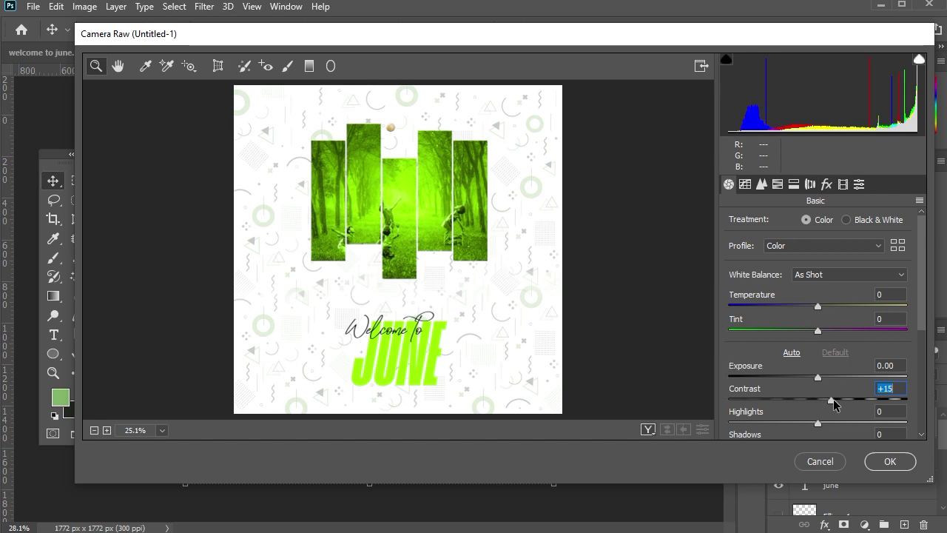
pyautogui.scroll(-2, 833, 400)
pyautogui.press('Tab')
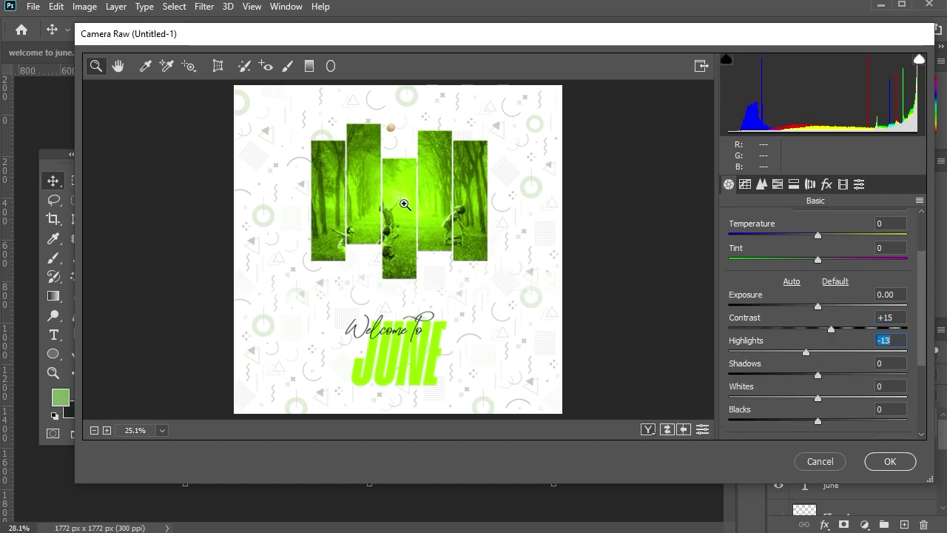
pyautogui.click(403, 203)
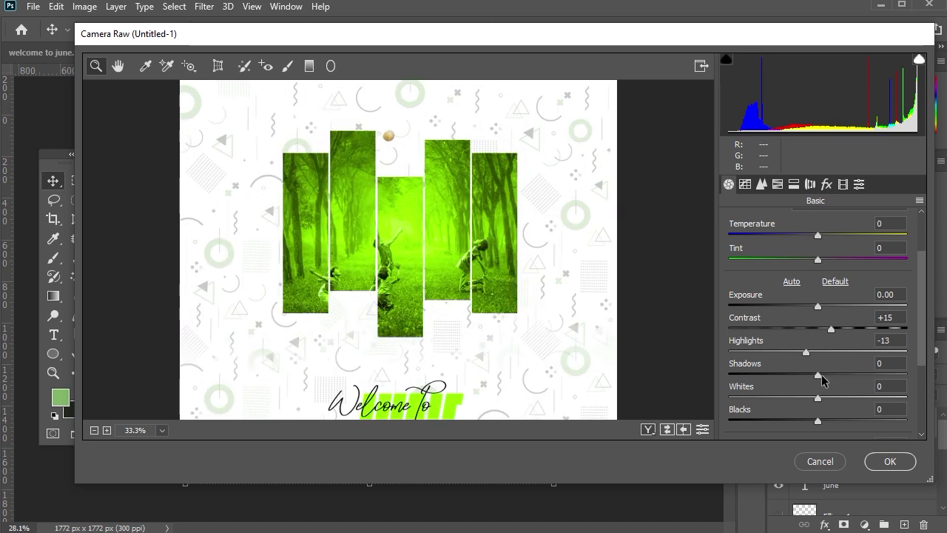
# - Set Shadows to +16, Whites to +7 and Blacks to +8 in the basic Camera Raw adjustments
pyautogui.moveTo(822, 375); pyautogui.dragTo(834, 374)
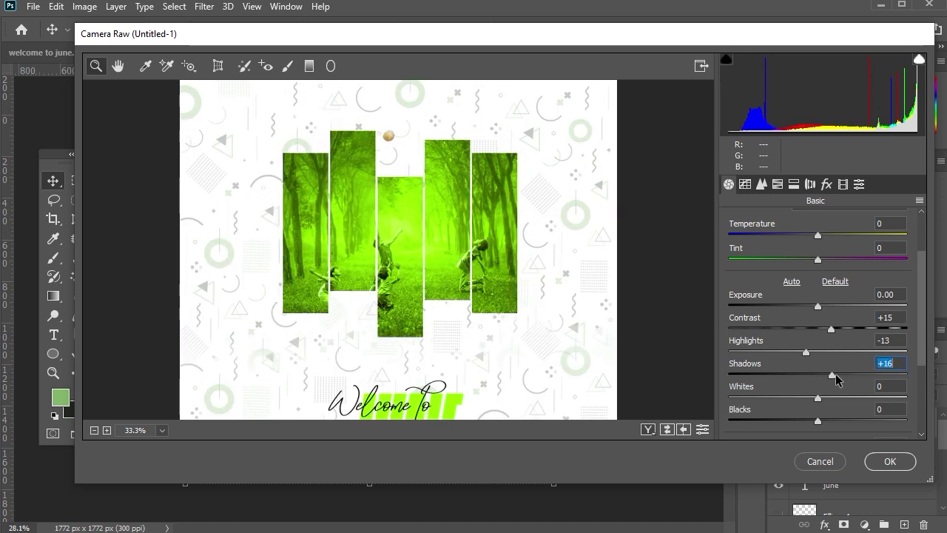
pyautogui.scroll(-1, 835, 374)
pyautogui.moveTo(821, 360); pyautogui.dragTo(826, 387)
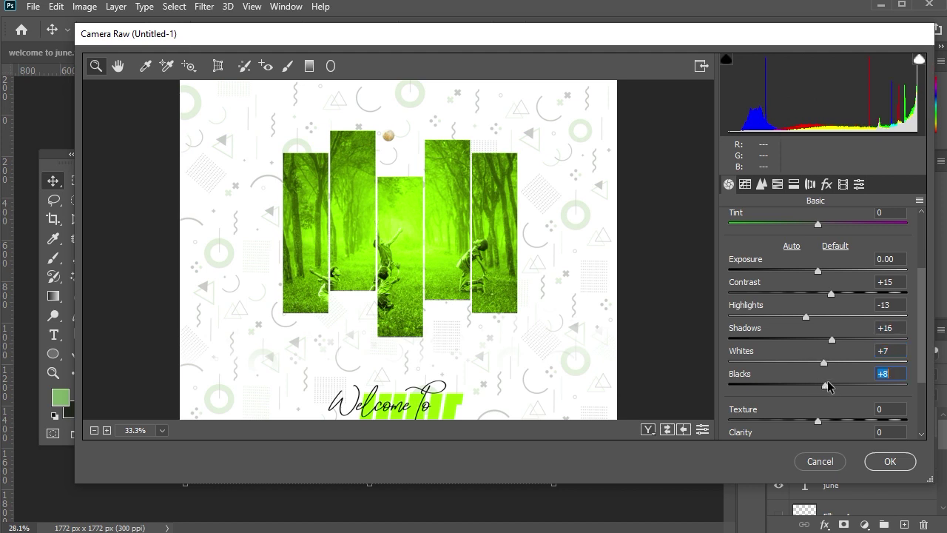
# - Set Clarity to -9, Texture to +10 and Saturation to +7 in the basic Camera Raw adjustments
pyautogui.scroll(-3, 827, 386)
pyautogui.click(813, 376)
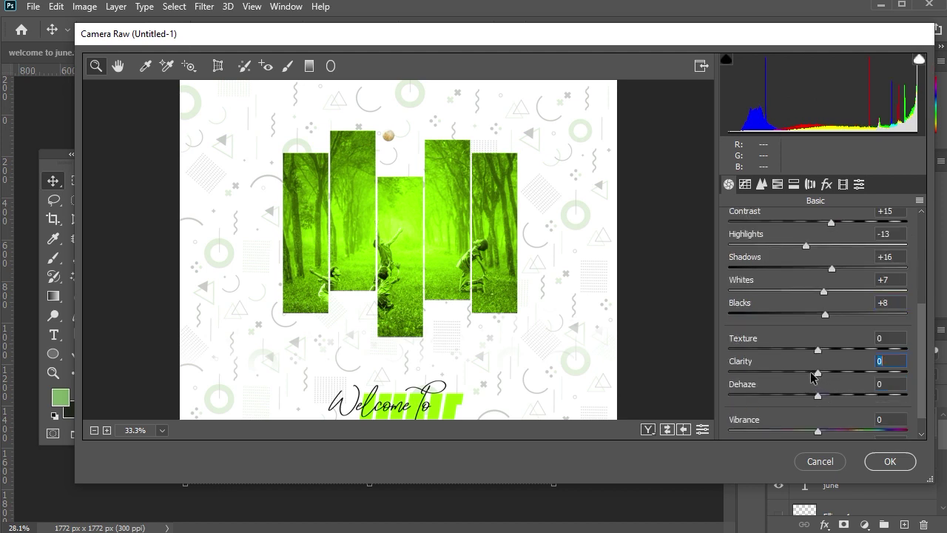
pyautogui.moveTo(812, 376); pyautogui.dragTo(830, 351)
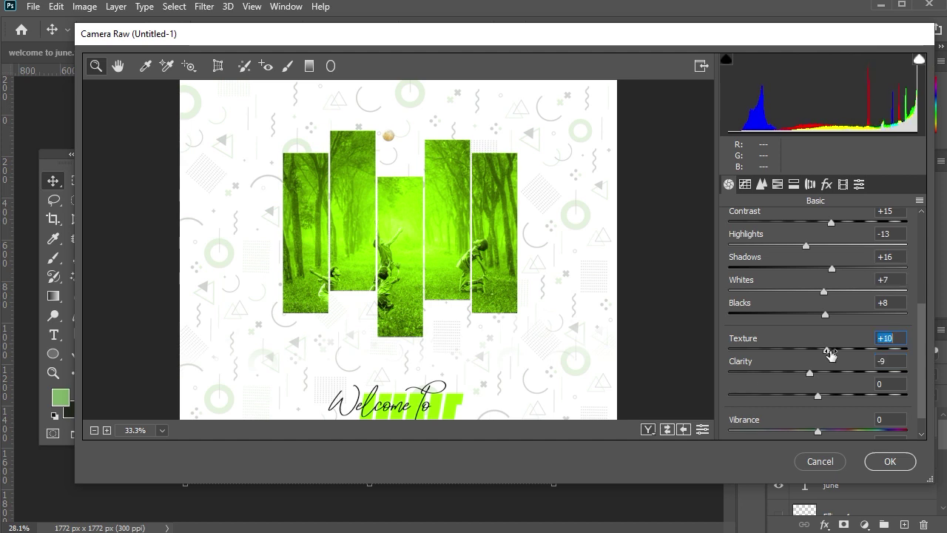
pyautogui.scroll(-1, 830, 351)
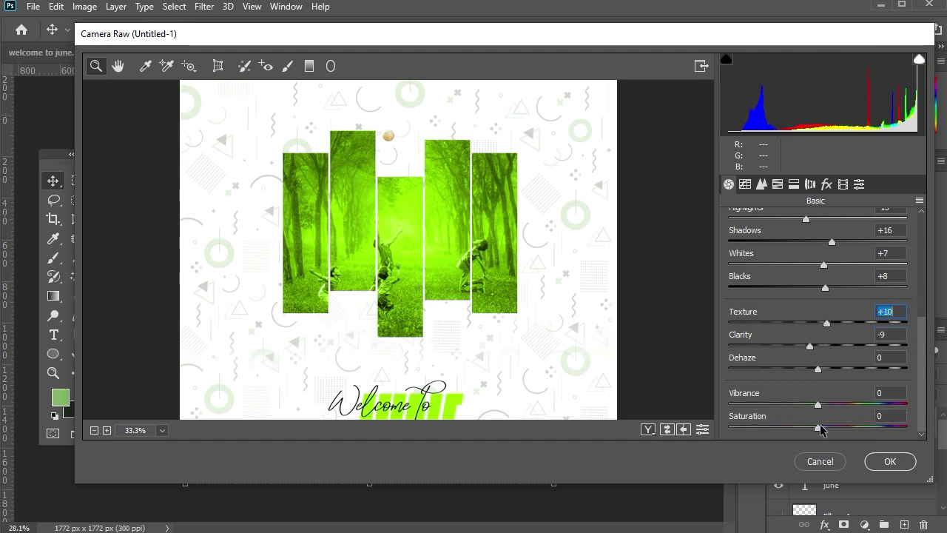
pyautogui.moveTo(820, 429); pyautogui.dragTo(830, 430)
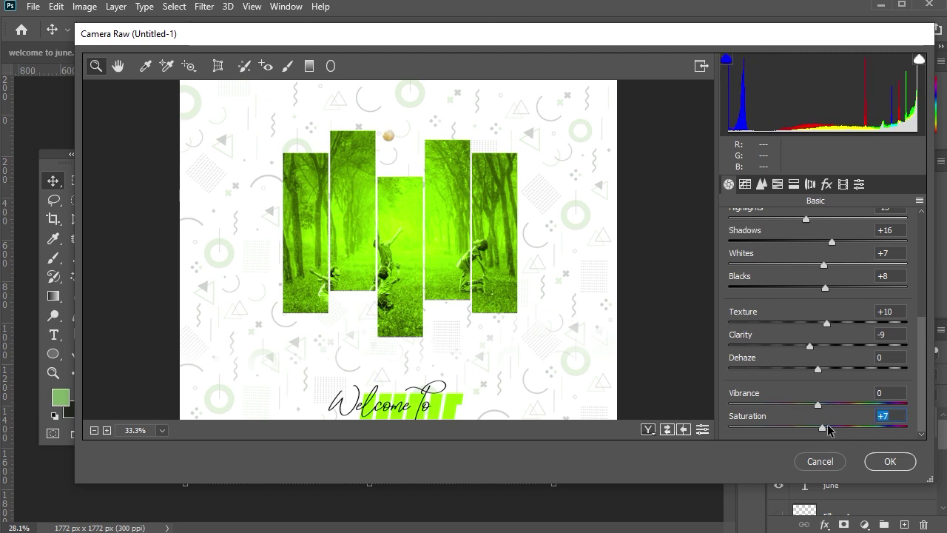
# - Shift the HSL hue of Yellows to +25 and of Greens to -25
pyautogui.click(780, 184)
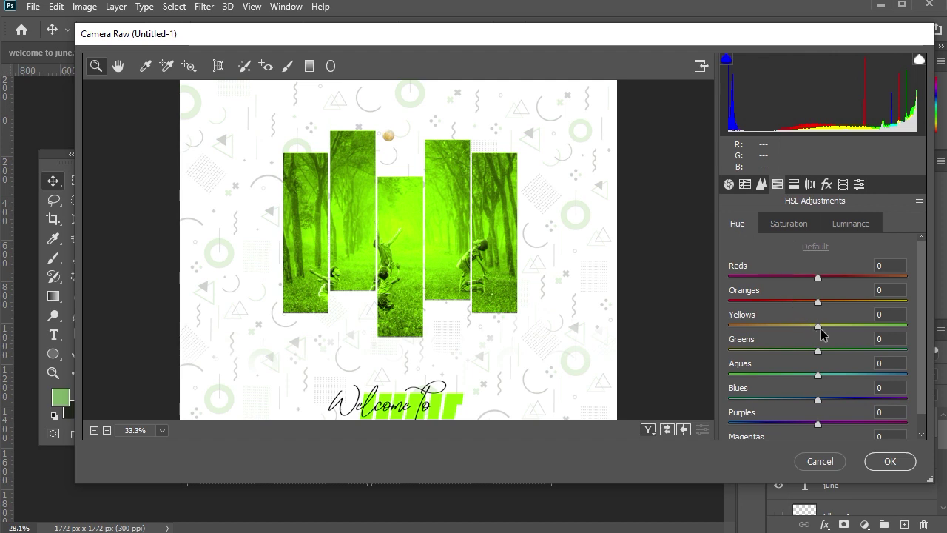
pyautogui.moveTo(820, 330); pyautogui.dragTo(803, 349)
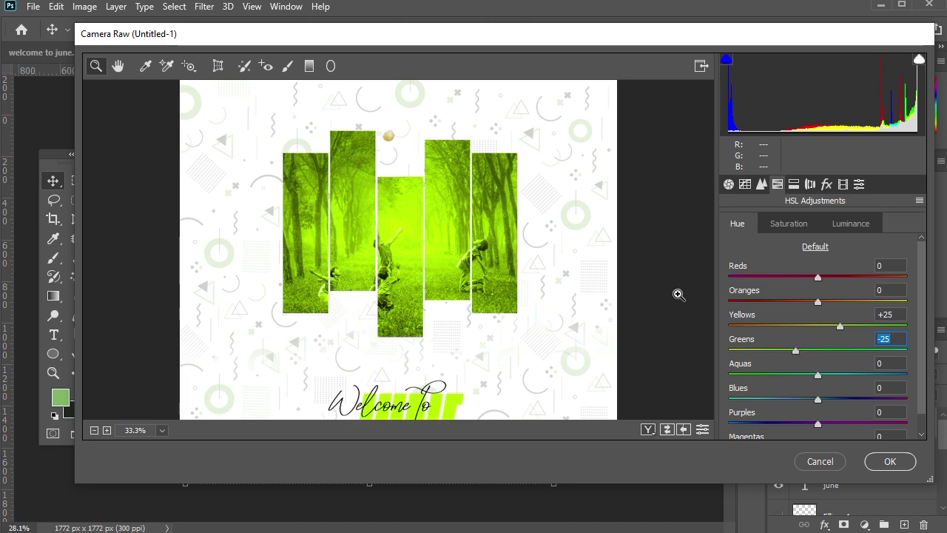
pyautogui.scroll(-3, 567, 240)
pyautogui.scroll(3, 567, 240)
# - Set the HSL saturation of Greens to +10 and Yellows to +6, and the luminance of Yellows to -7
pyautogui.click(789, 228)
pyautogui.click(829, 351)
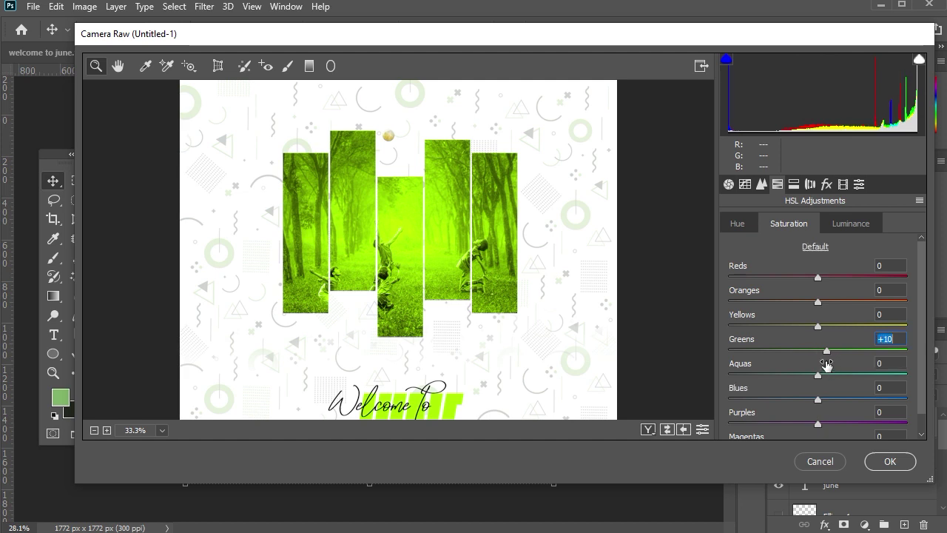
pyautogui.click(823, 326)
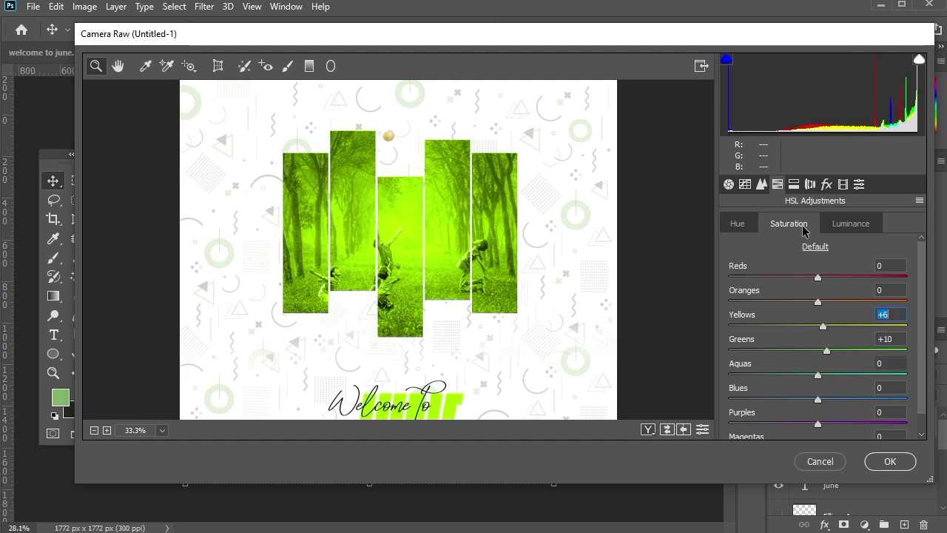
pyautogui.click(828, 225)
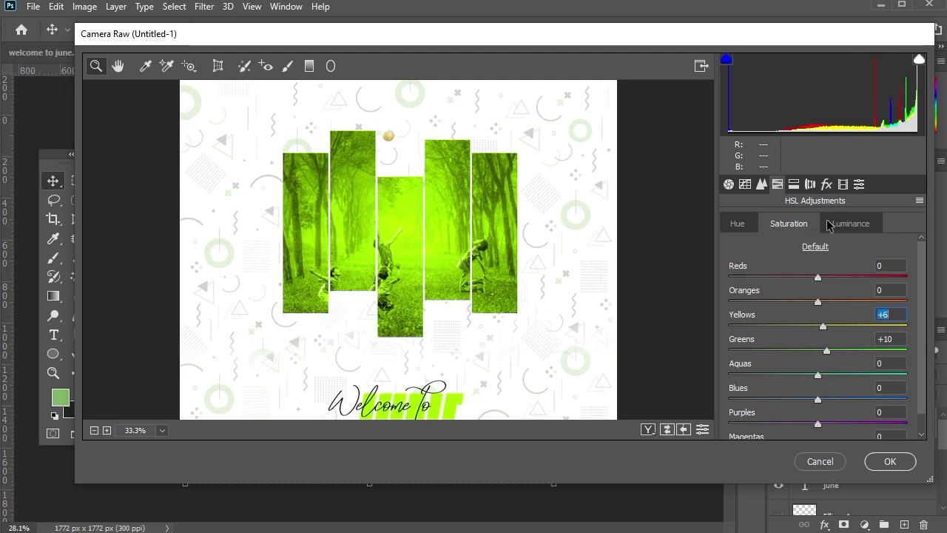
pyautogui.click(812, 325)
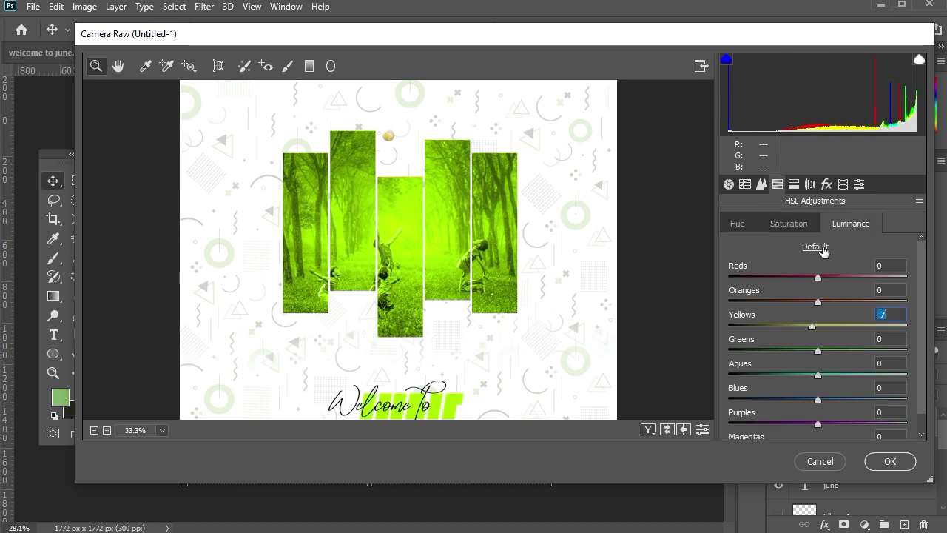
# - Add grain with an amount of 13 and apply the Camera Raw filter to the stamped smart object
pyautogui.click(826, 185)
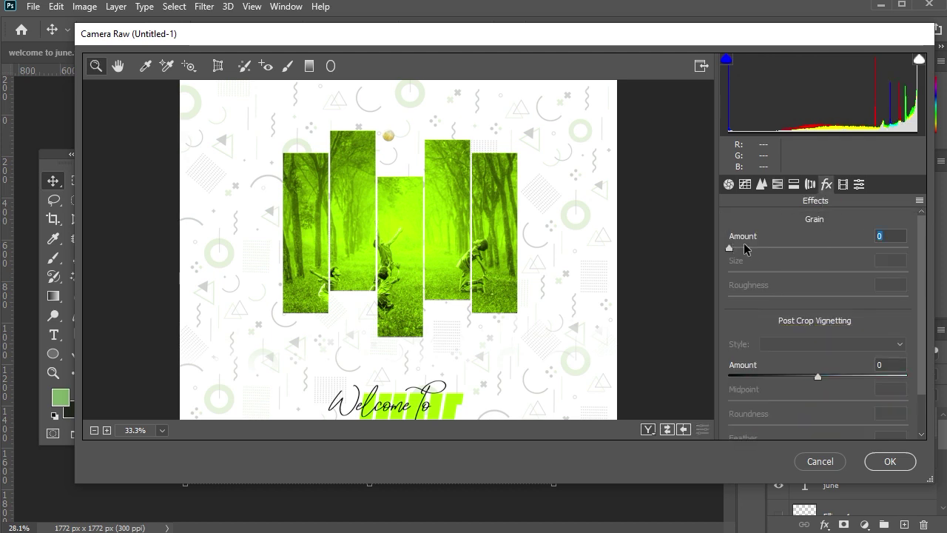
pyautogui.click(755, 248)
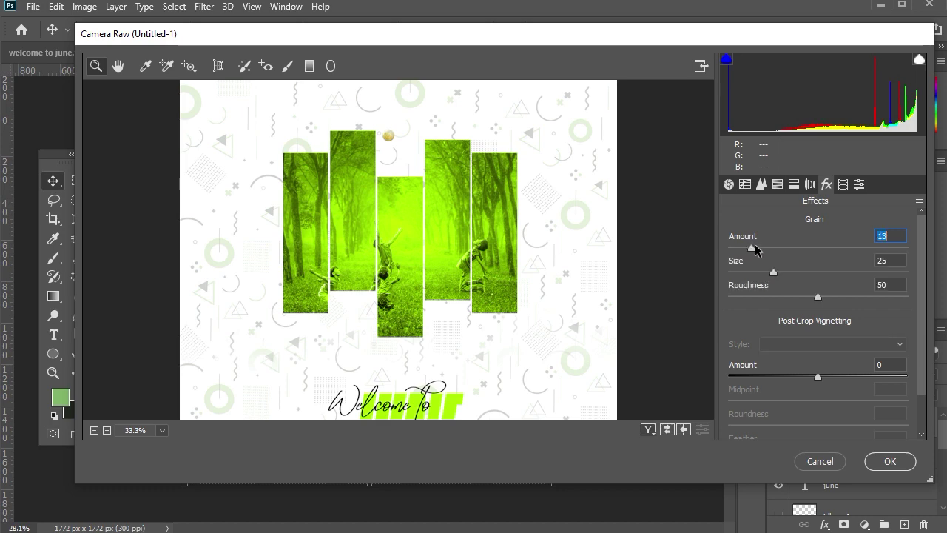
pyautogui.click(881, 460)
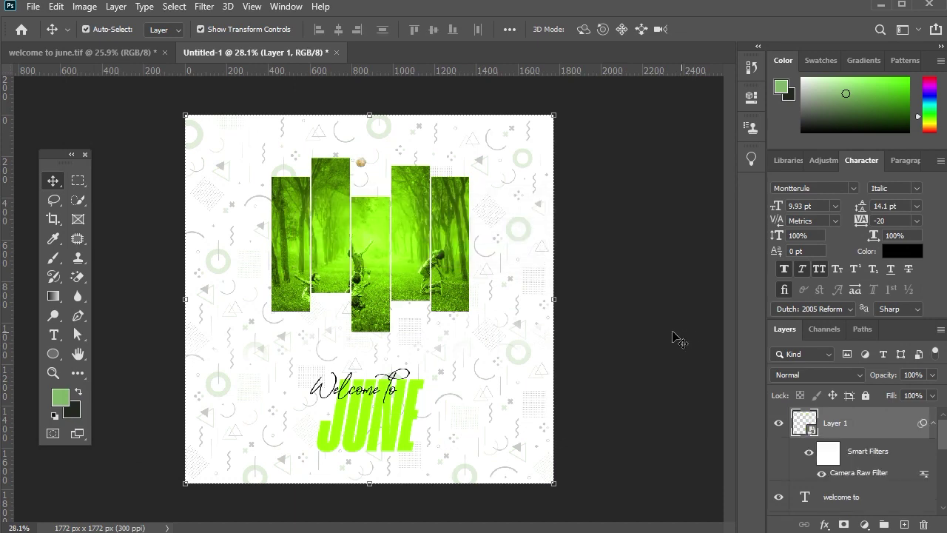
pyautogui.scroll(2, 444, 296)
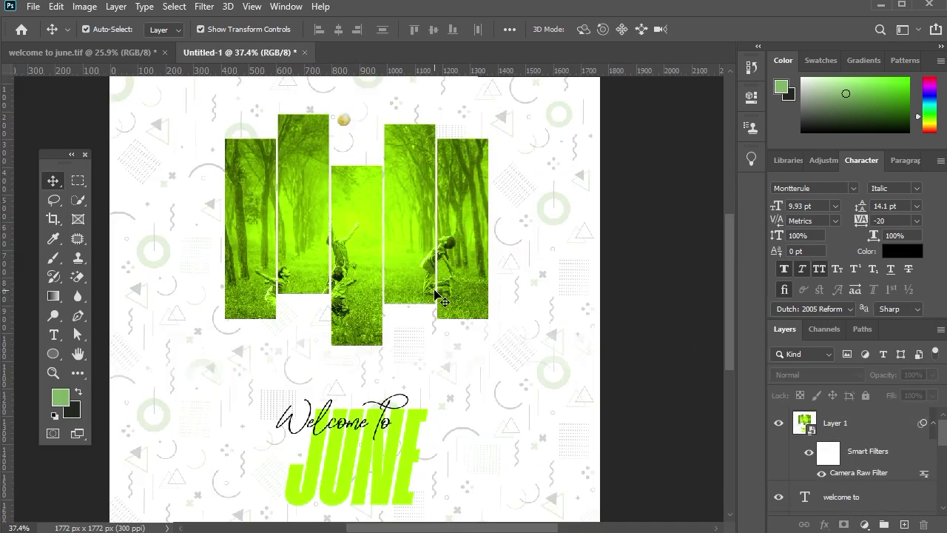
pyautogui.scroll(-2, 444, 290)
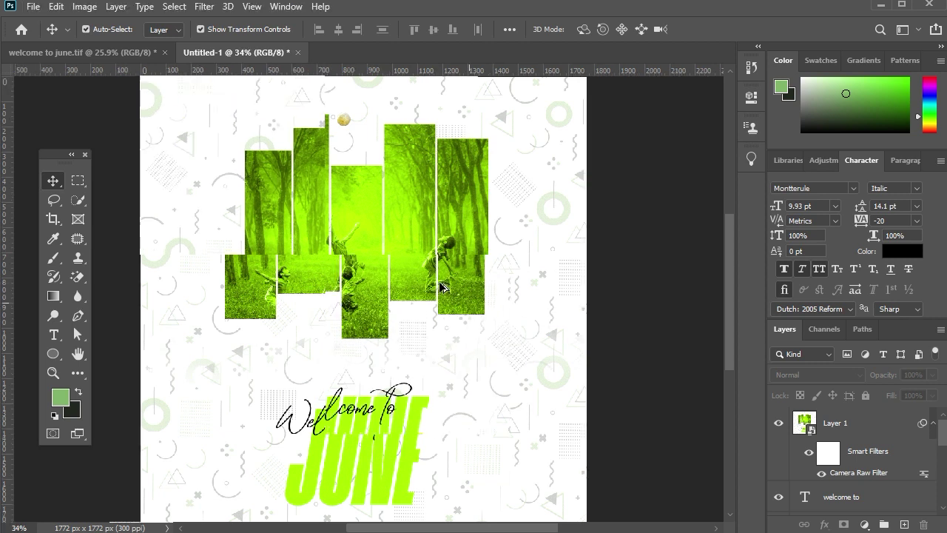